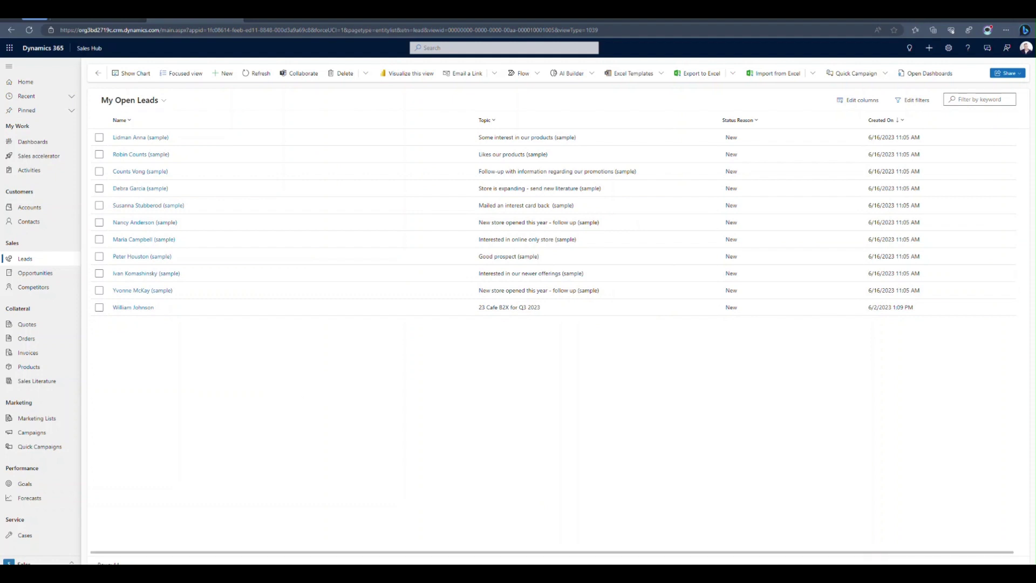
Widen columns A and D of Sample TradeShow Leads, then move the workbook aside to reveal the leads list.
key(alt+Tab)
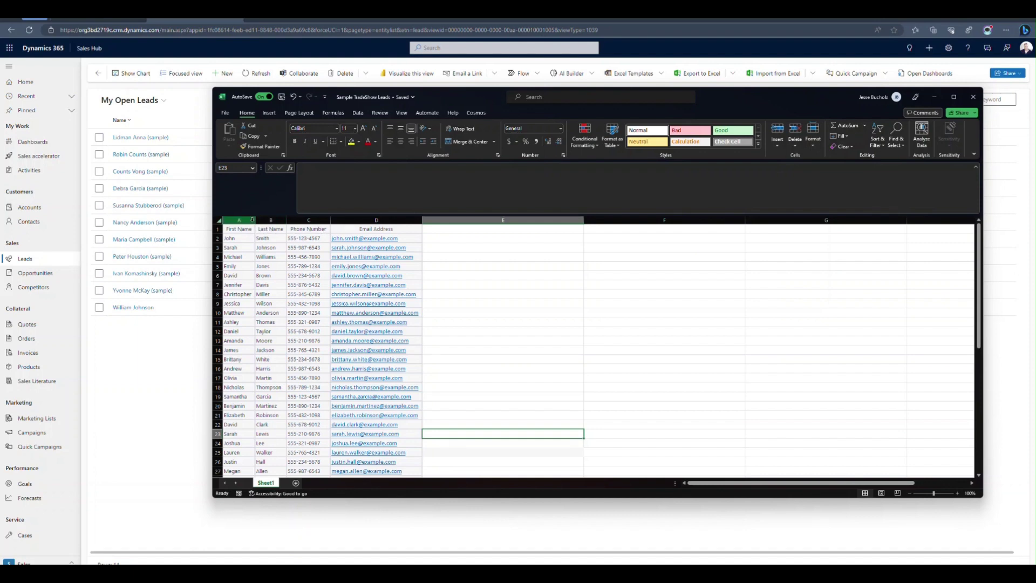
drag(255, 220, 446, 220)
drag(542, 220, 564, 221)
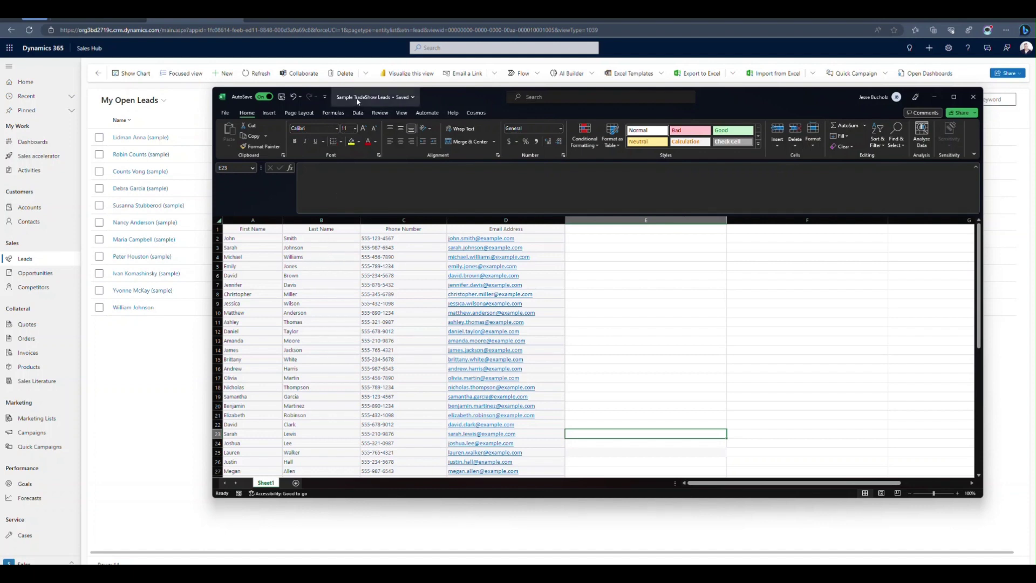
scroll(265, 322, down, 14)
scroll(276, 327, up, 14)
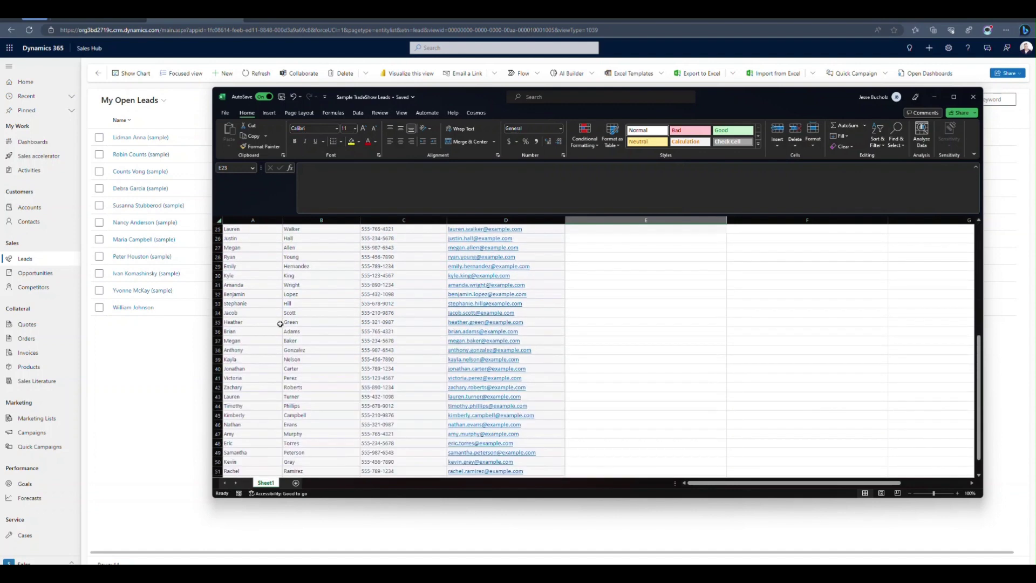
click(265, 241)
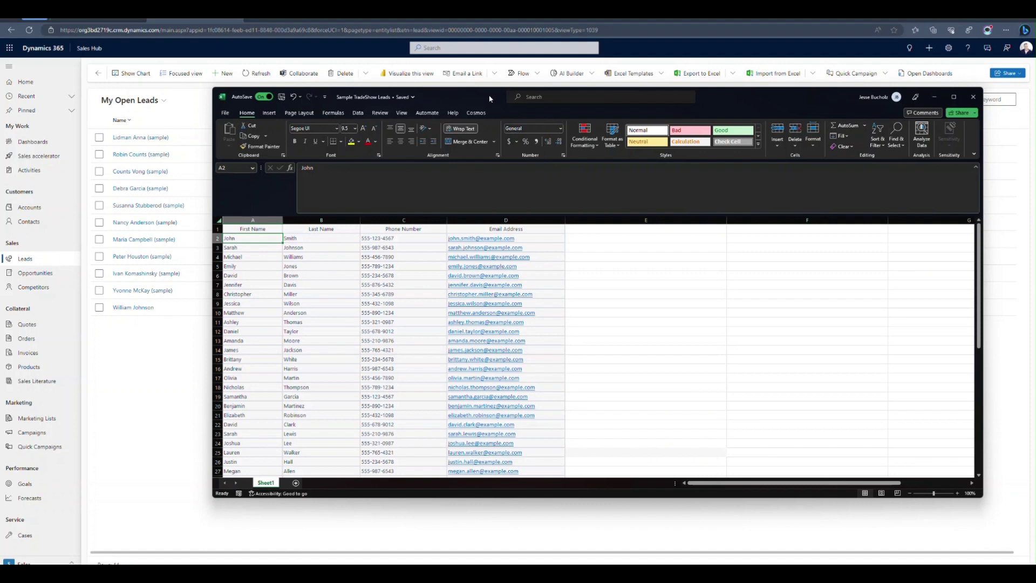
key(super+Down)
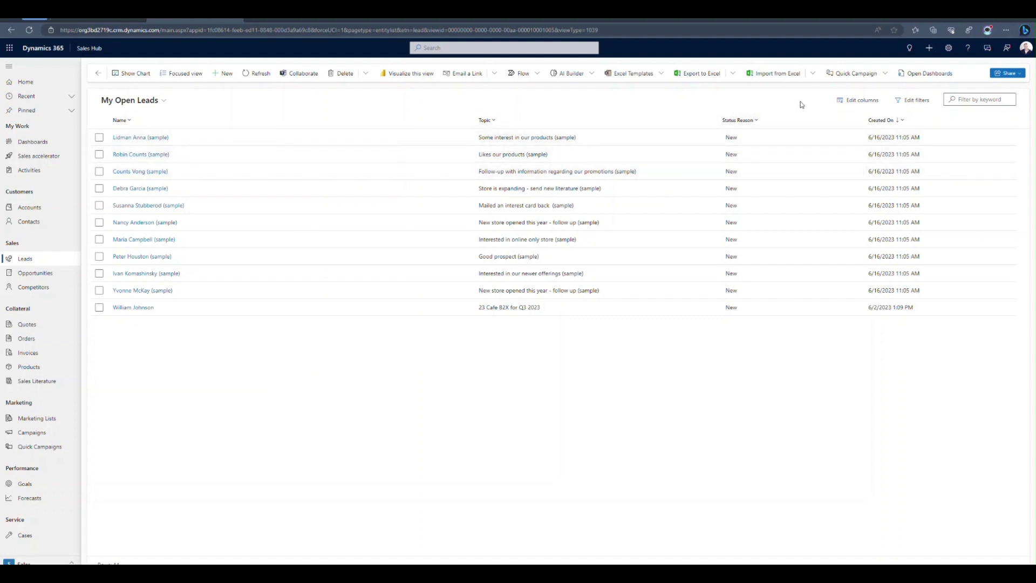
Add First Name, Last Name, Mobile Phone and Email columns, moving Created On and Status Reason to the end.
click(866, 102)
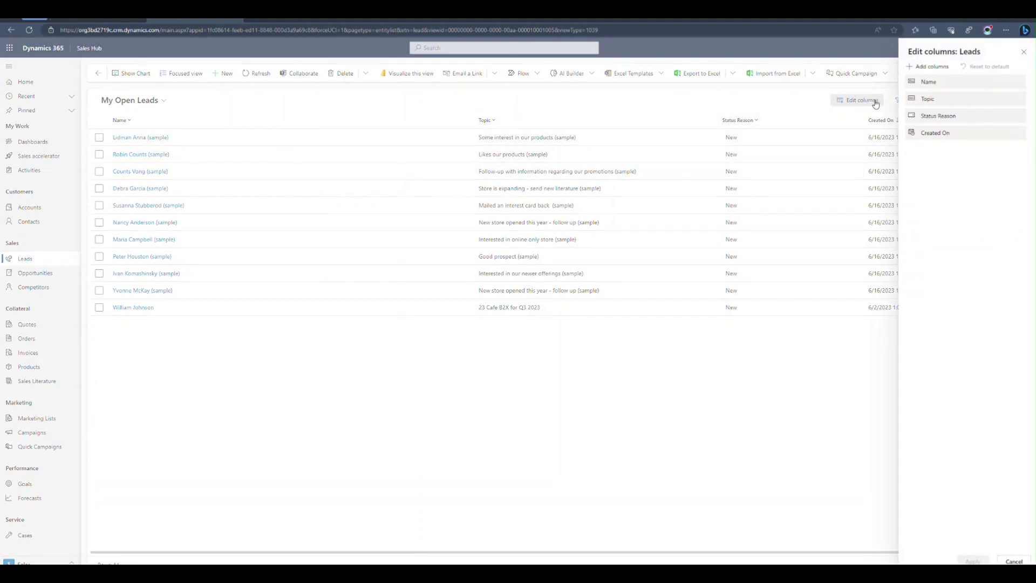
click(937, 71)
scroll(942, 287, down, 10)
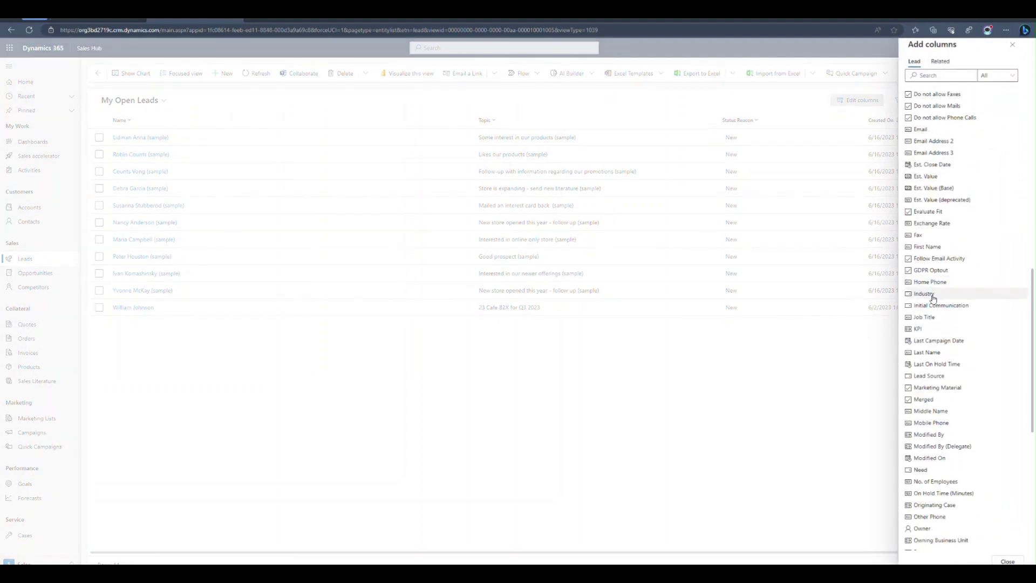
click(925, 247)
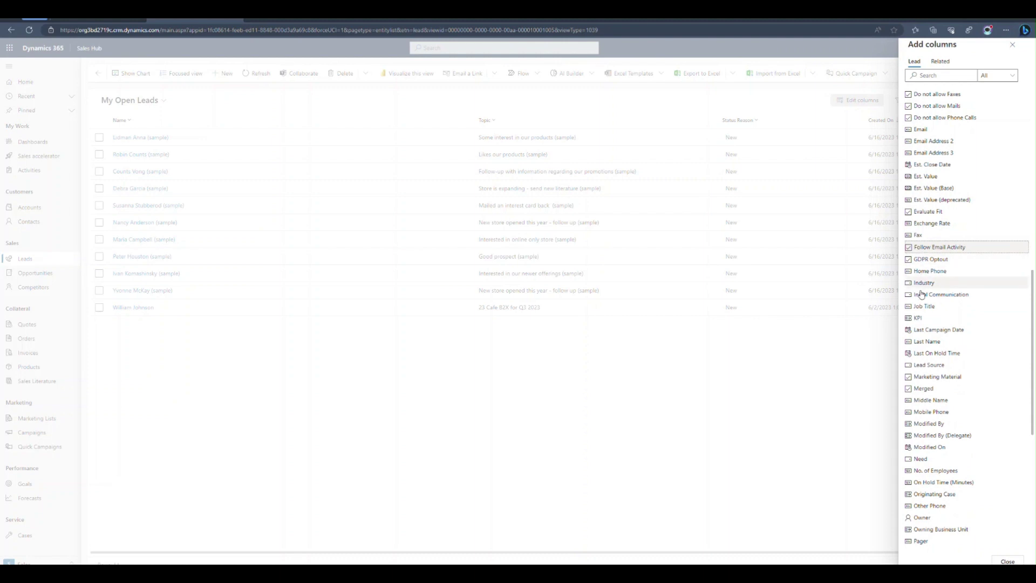
click(928, 343)
scroll(930, 337, down, 3)
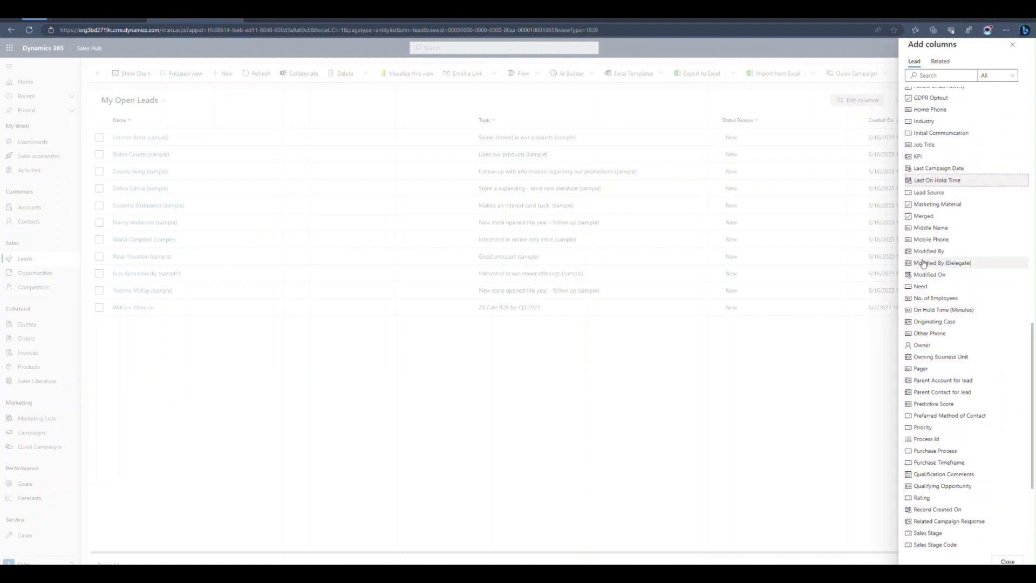
scroll(928, 242, up, 7)
click(921, 369)
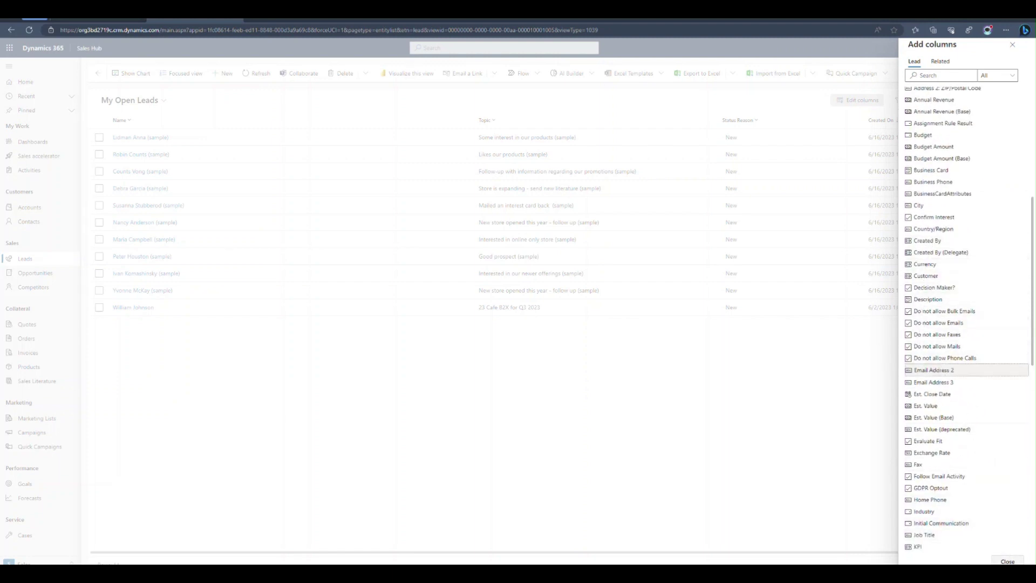
click(1009, 561)
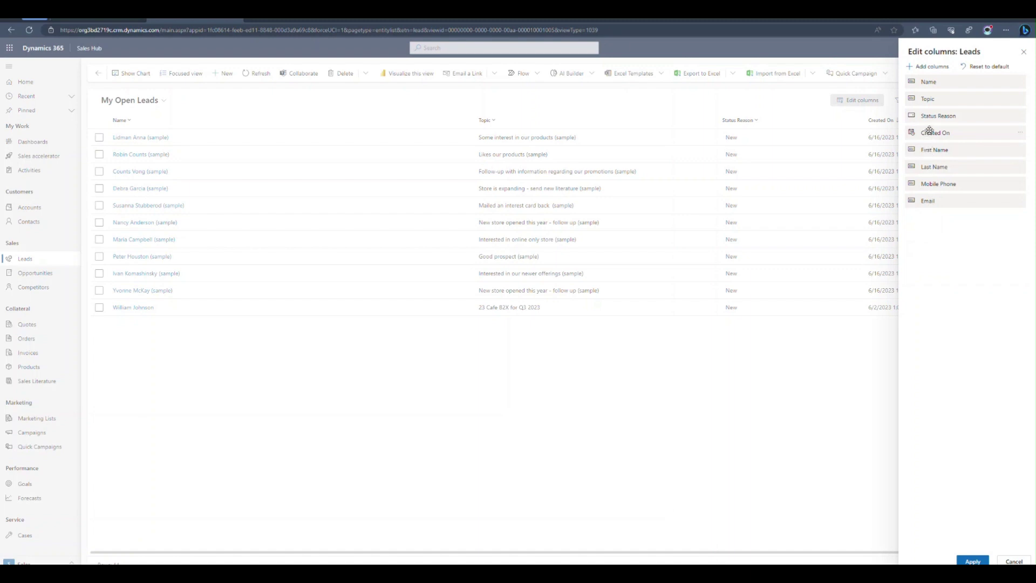
drag(928, 133, 935, 210)
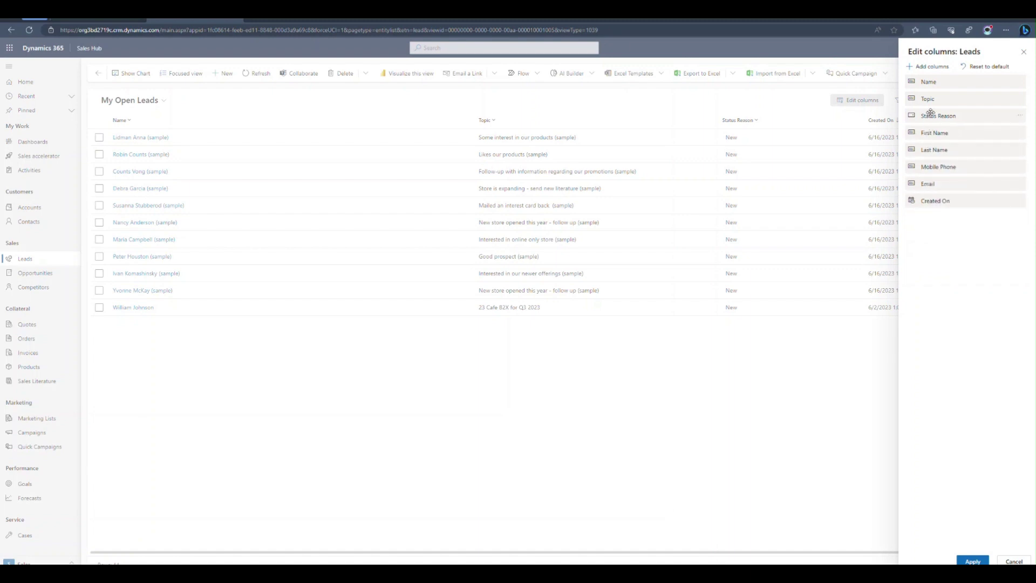
drag(930, 115, 936, 215)
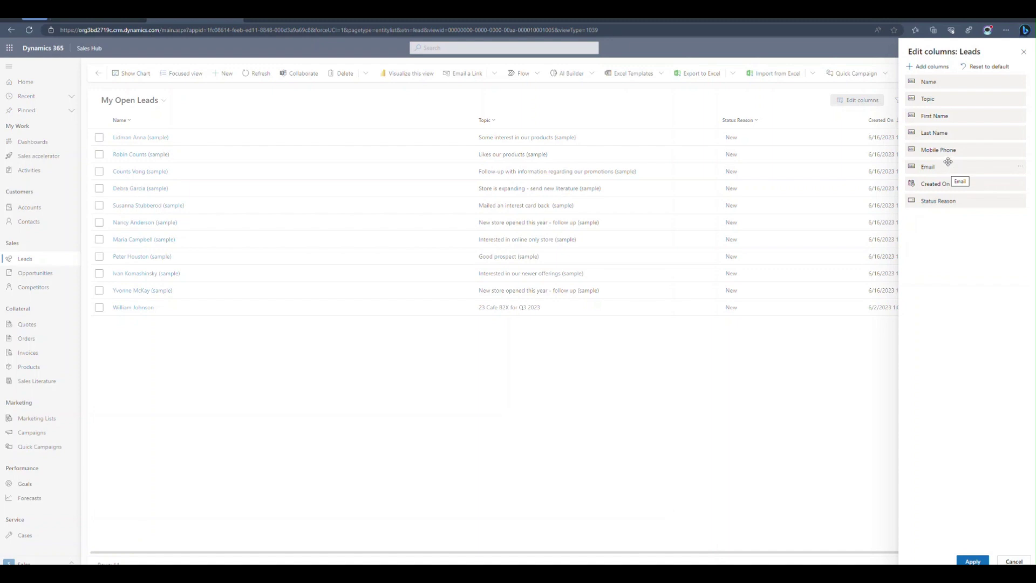
Apply the edited columns and save the layout as a new personal My Open Leads view.
click(973, 561)
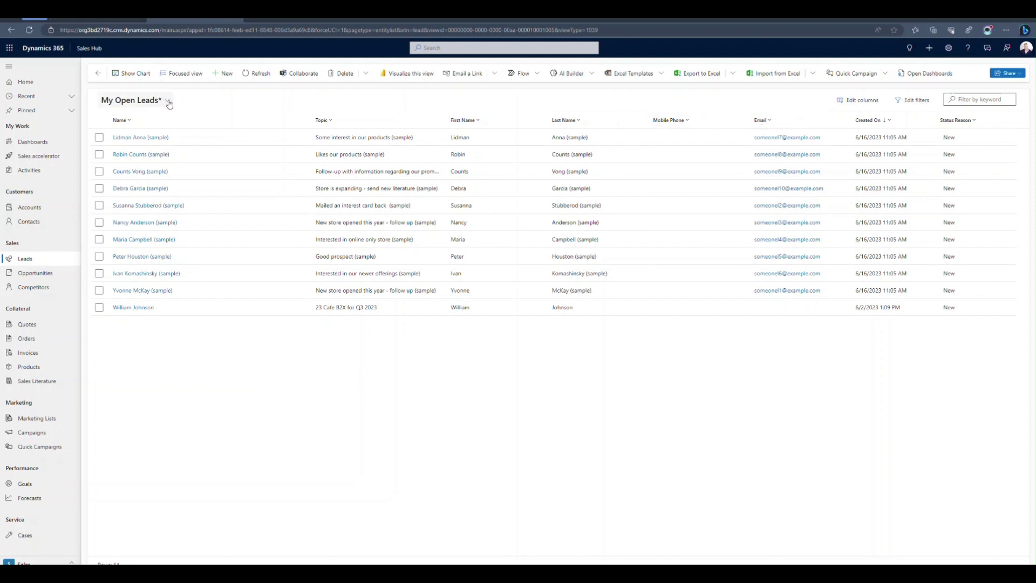
click(164, 101)
click(134, 404)
click(563, 290)
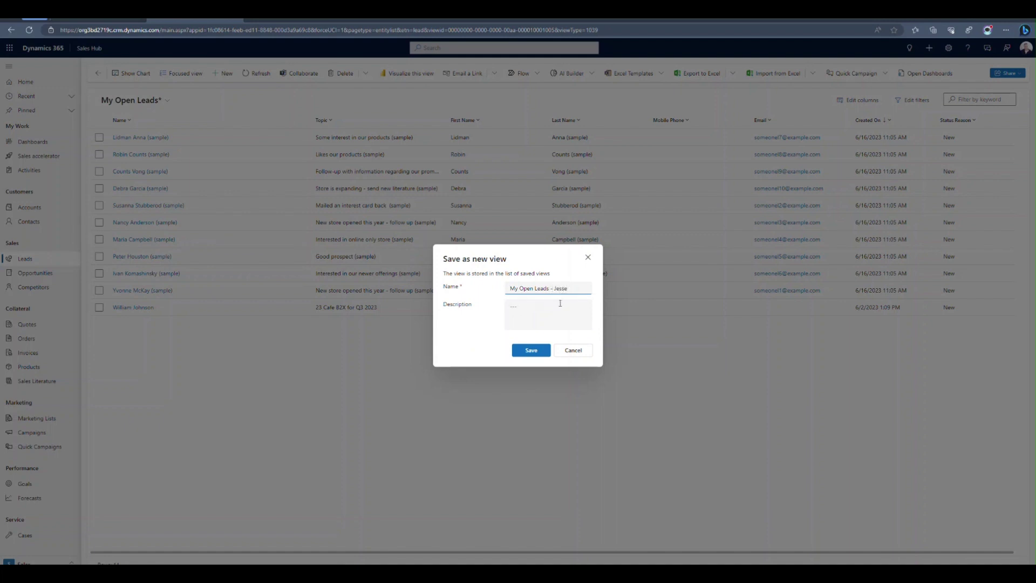
click(530, 350)
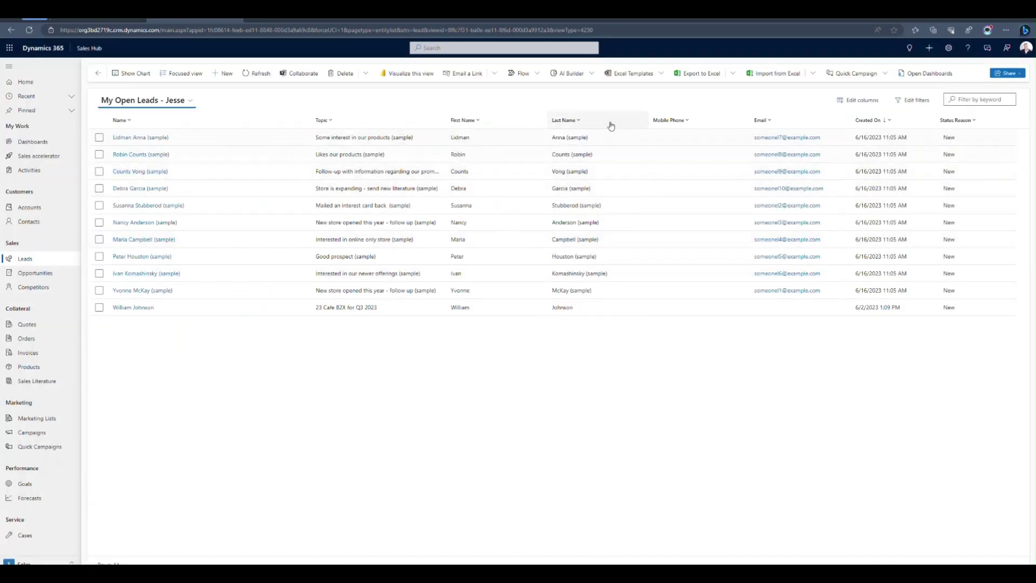
Download a Lead Excel template based on the newly saved view and open it from downloads.
click(639, 75)
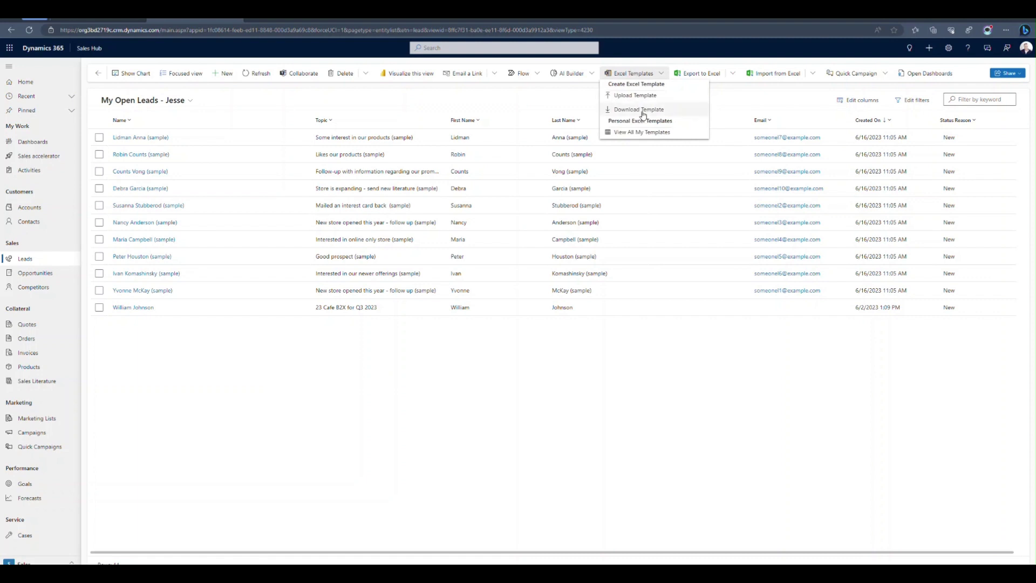
click(642, 112)
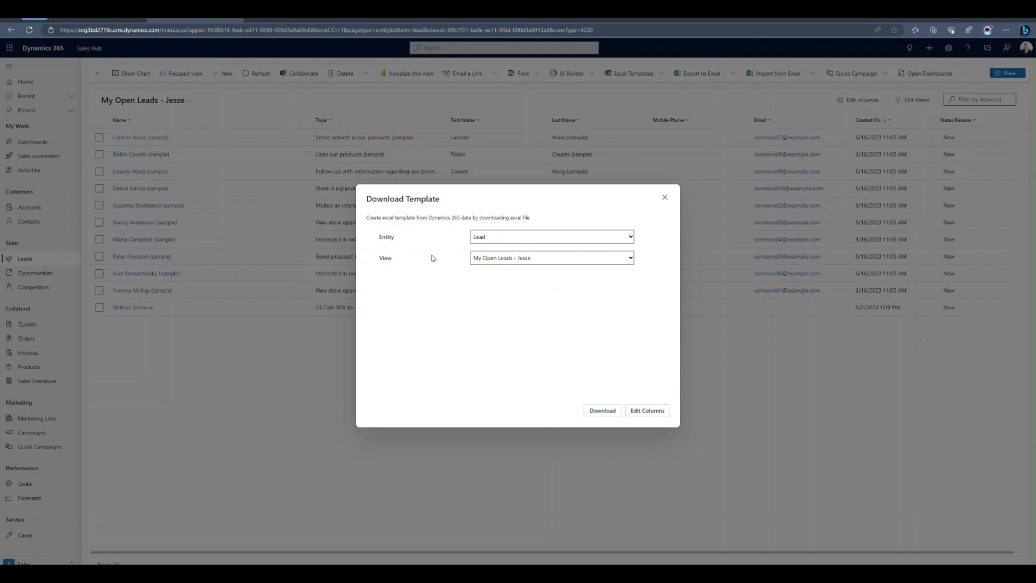
click(620, 415)
click(603, 414)
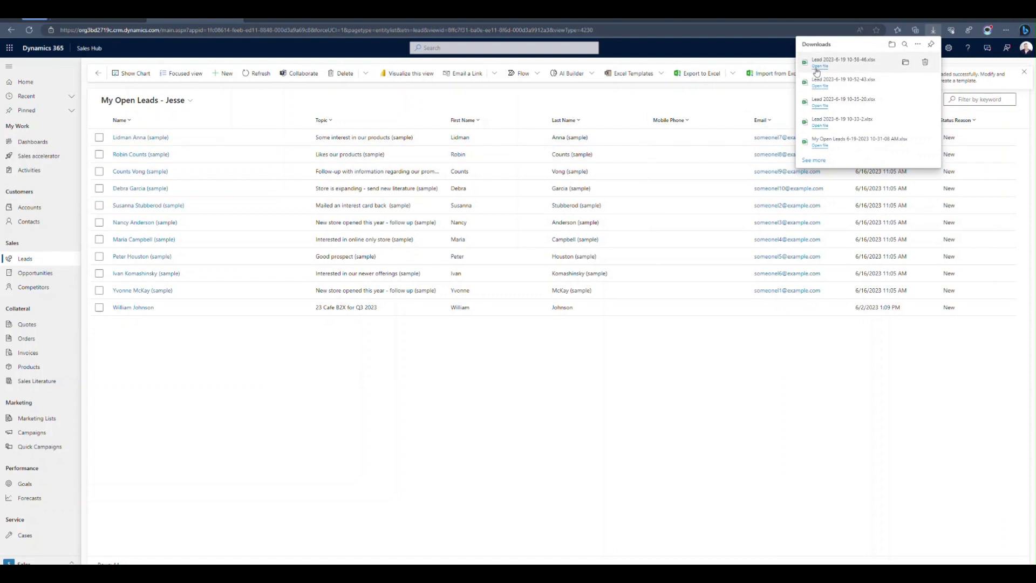
click(819, 66)
Enable editing in the Lead template and delete sample rows 2–12, keeping only the header row.
click(819, 67)
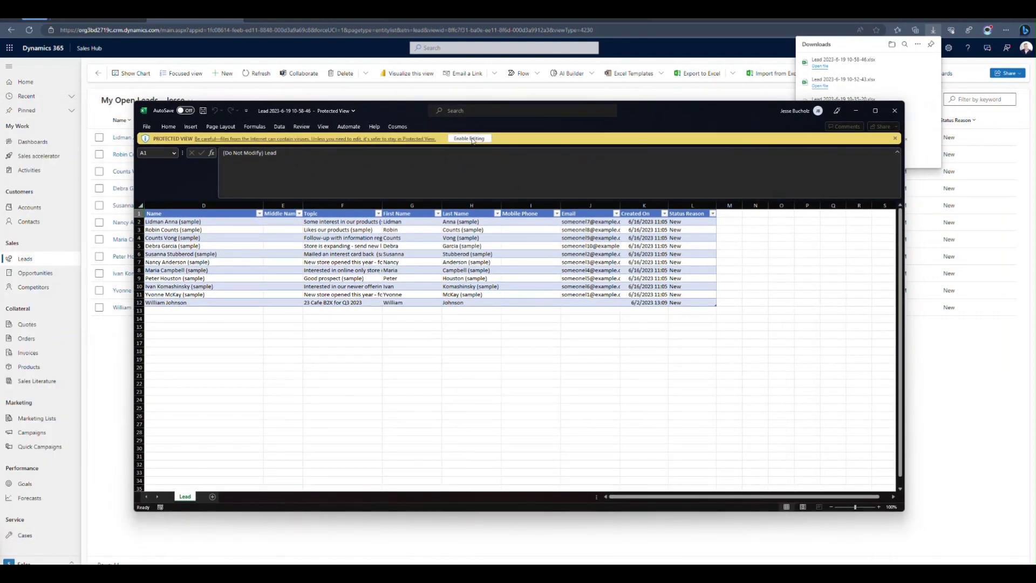
click(470, 139)
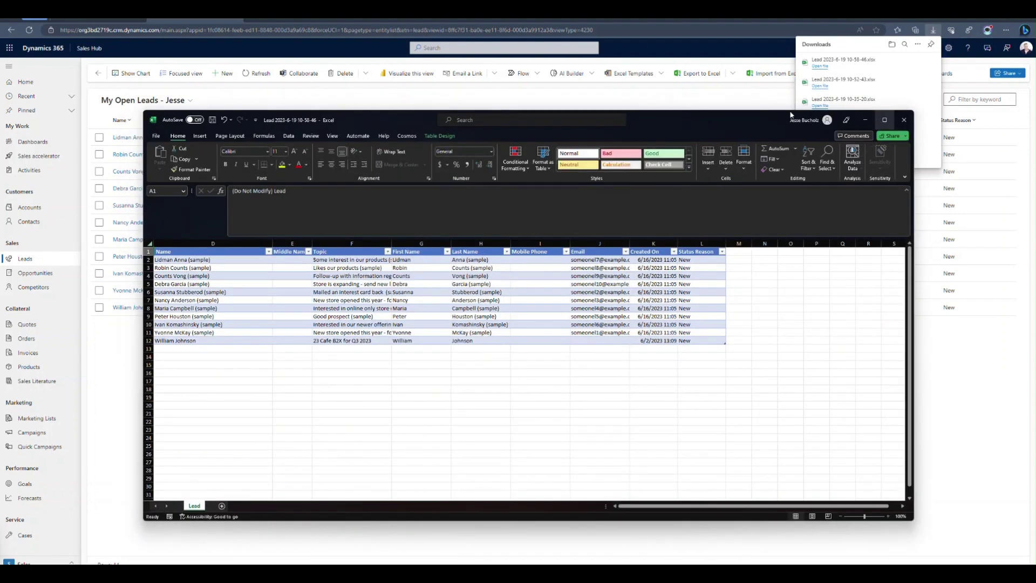
drag(771, 124, 863, 102)
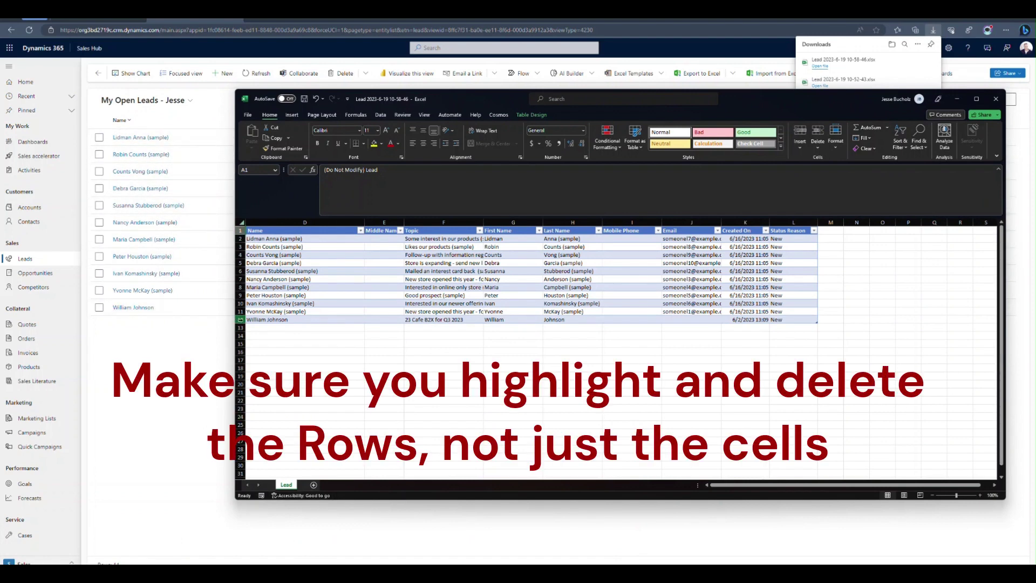
drag(240, 319, 236, 237)
right_click(236, 237)
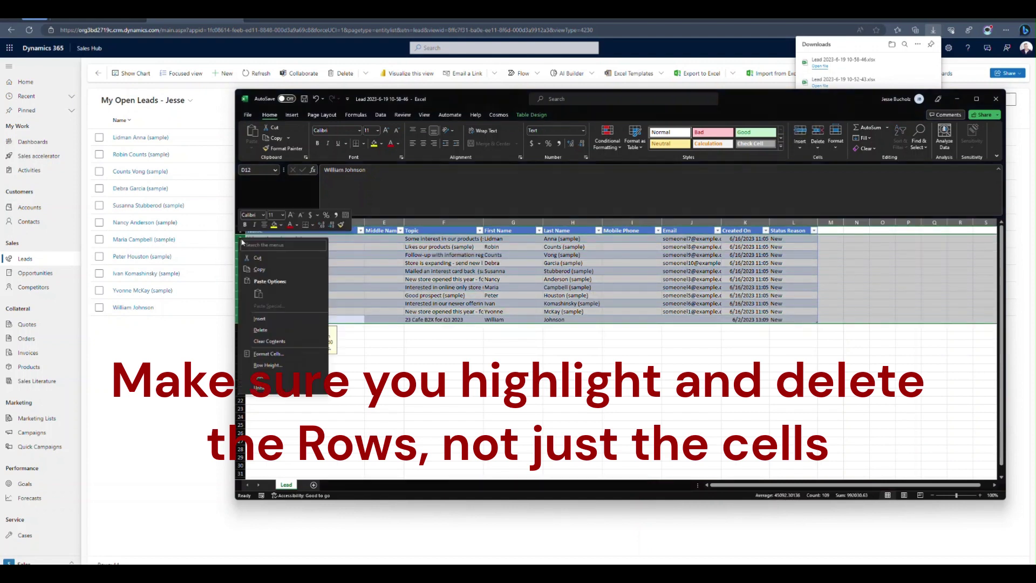
click(277, 332)
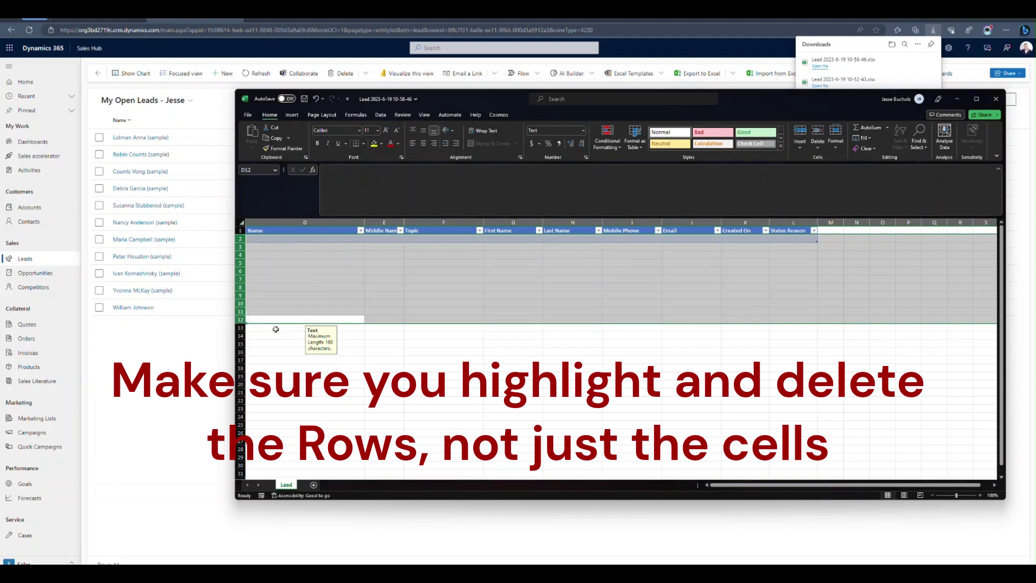
click(382, 244)
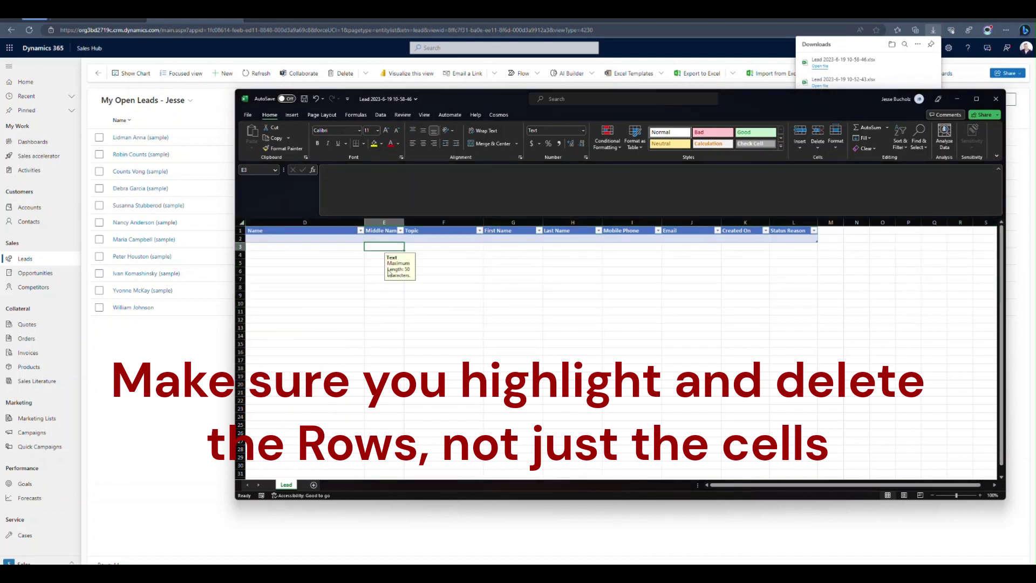
Size the Lead template to the right half and the TradeShow workbook to the left half.
drag(237, 501, 534, 564)
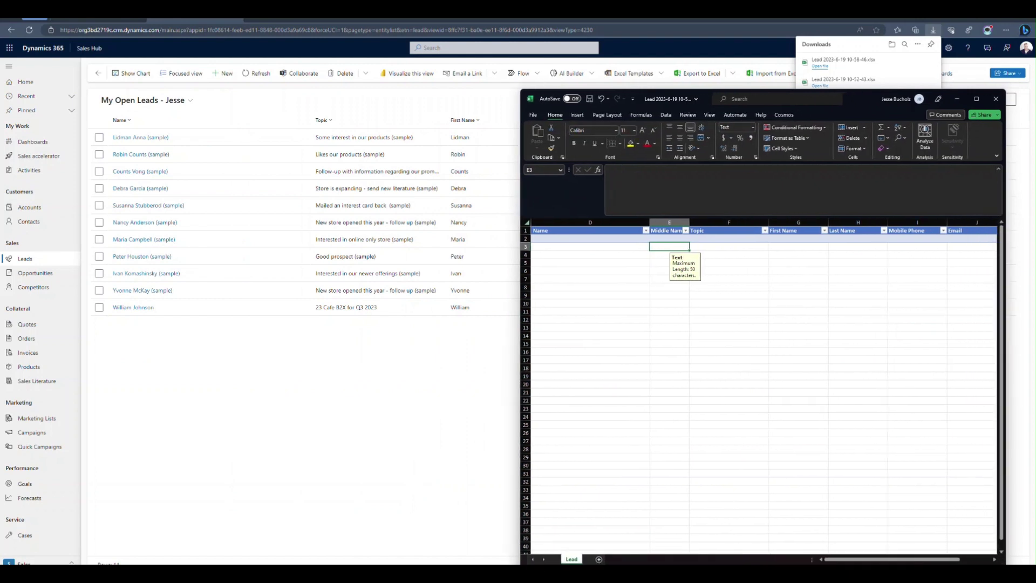
drag(865, 97, 845, 39)
drag(984, 517, 1034, 564)
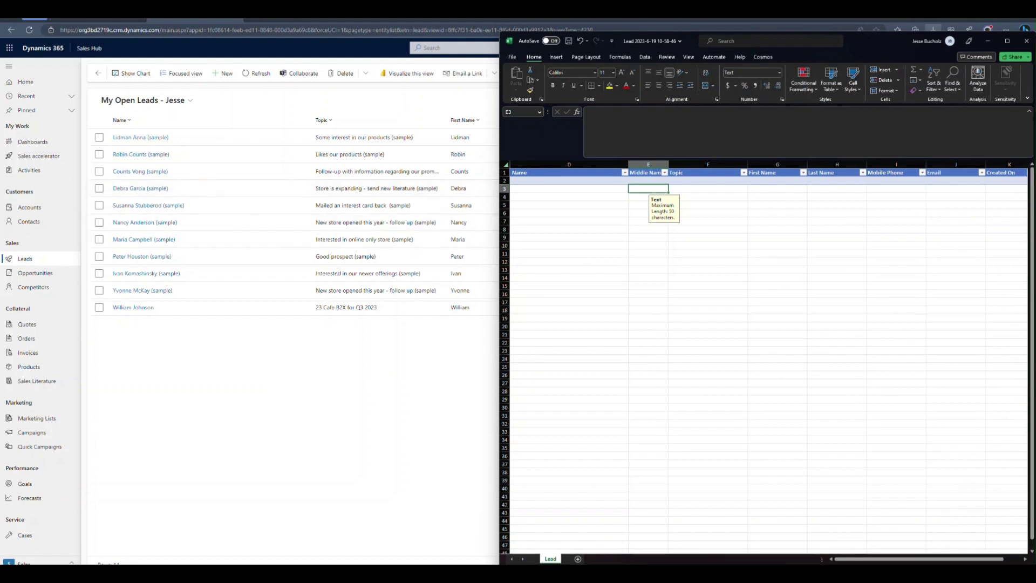
drag(0, 102, 538, 38)
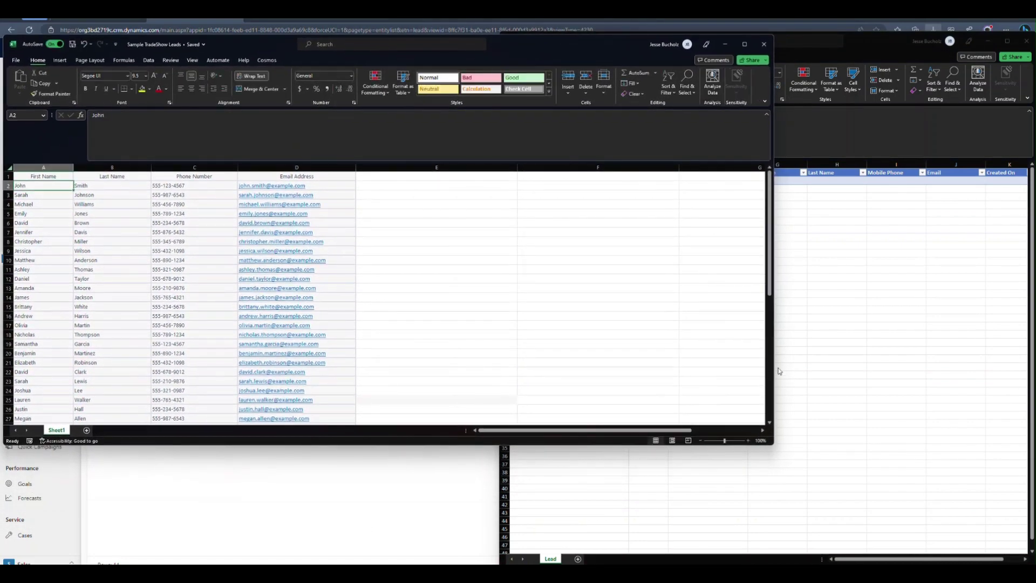
drag(769, 447, 492, 564)
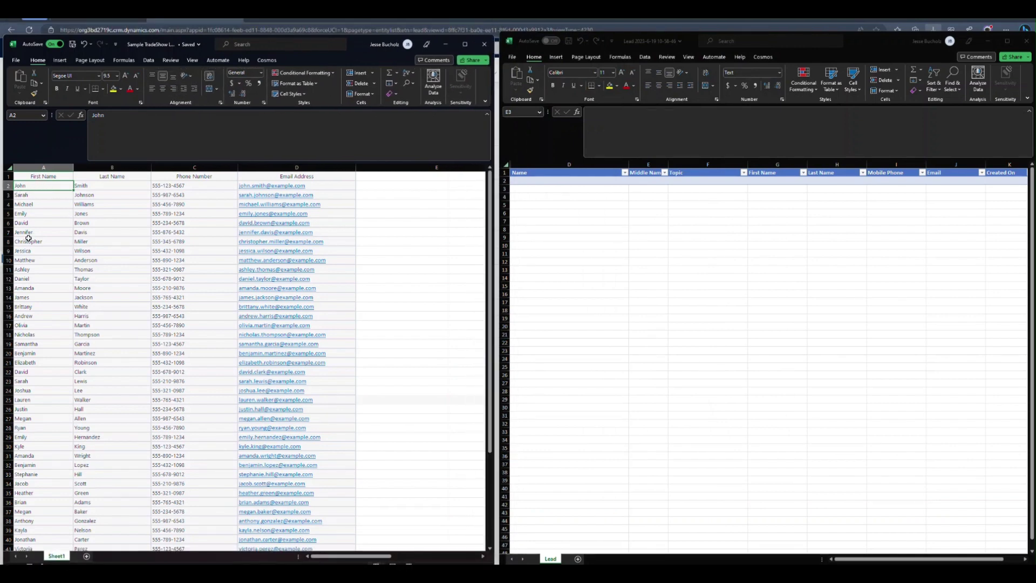
Copy A2:D54 from the trade show sheet and paste it at G2 in the Lead table, expanding the table.
scroll(134, 333, down, 2)
scroll(134, 332, down, 6)
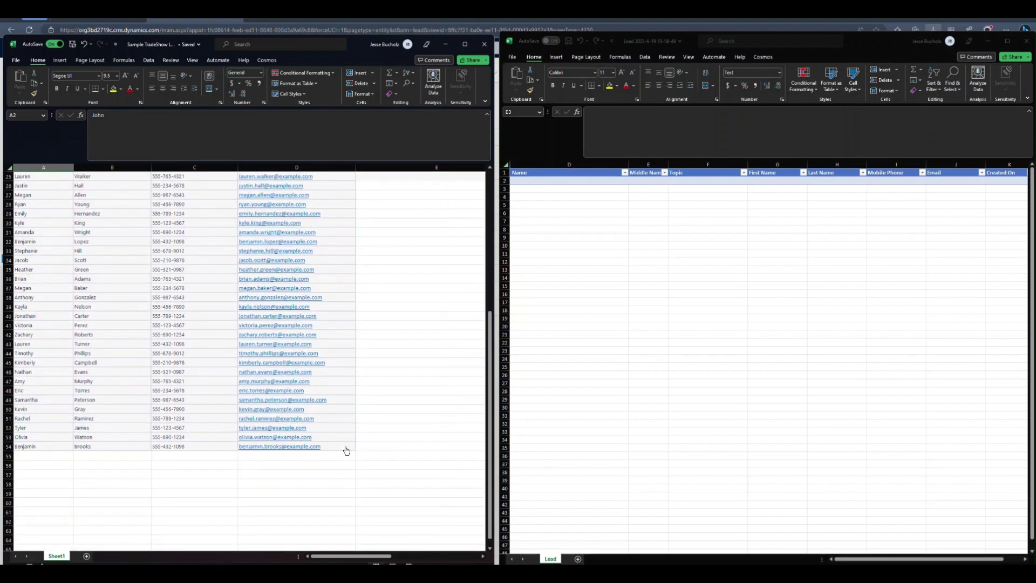
shift+click(342, 446)
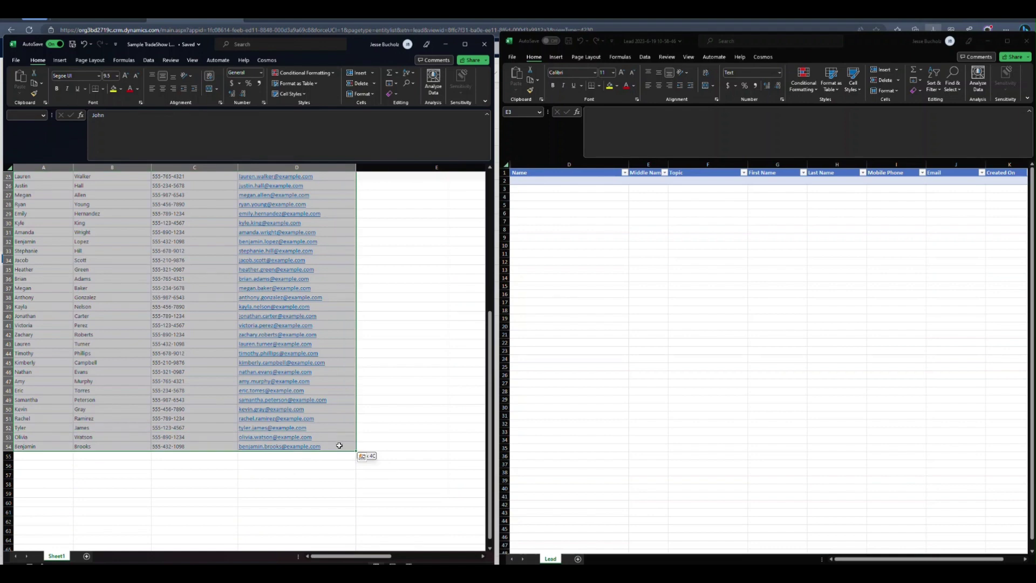
scroll(160, 381, up, 8)
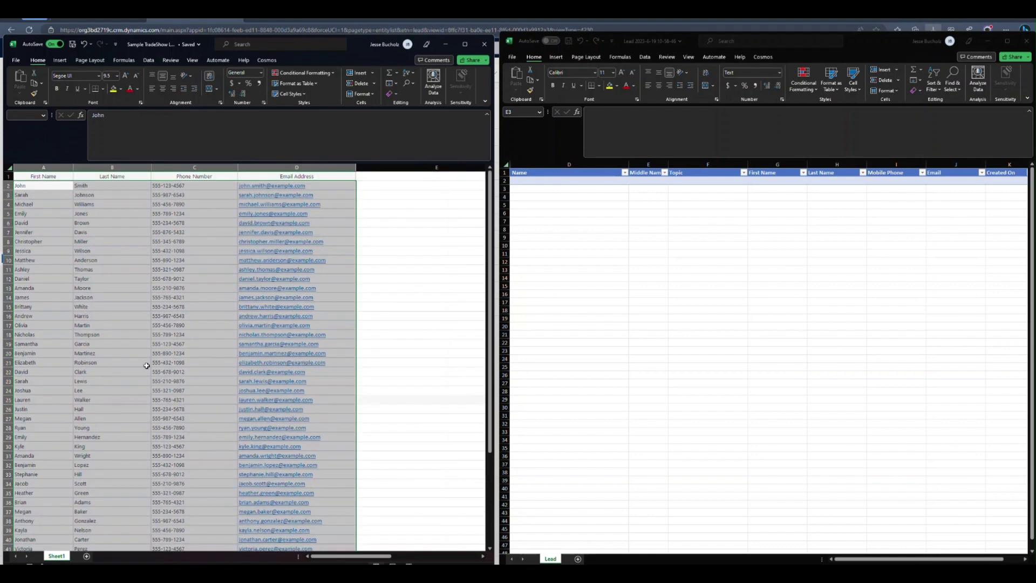
key(ctrl+c)
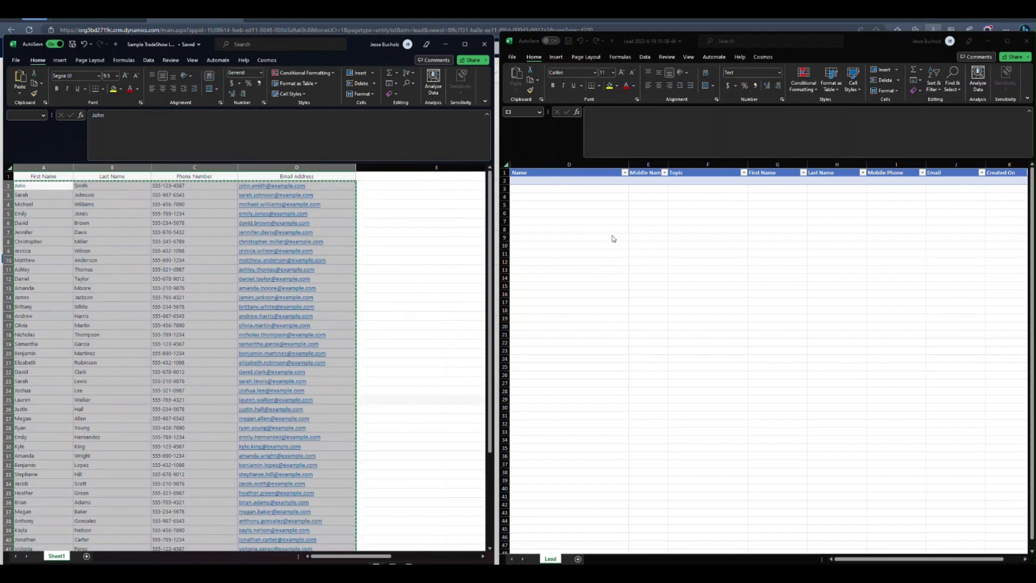
click(769, 181)
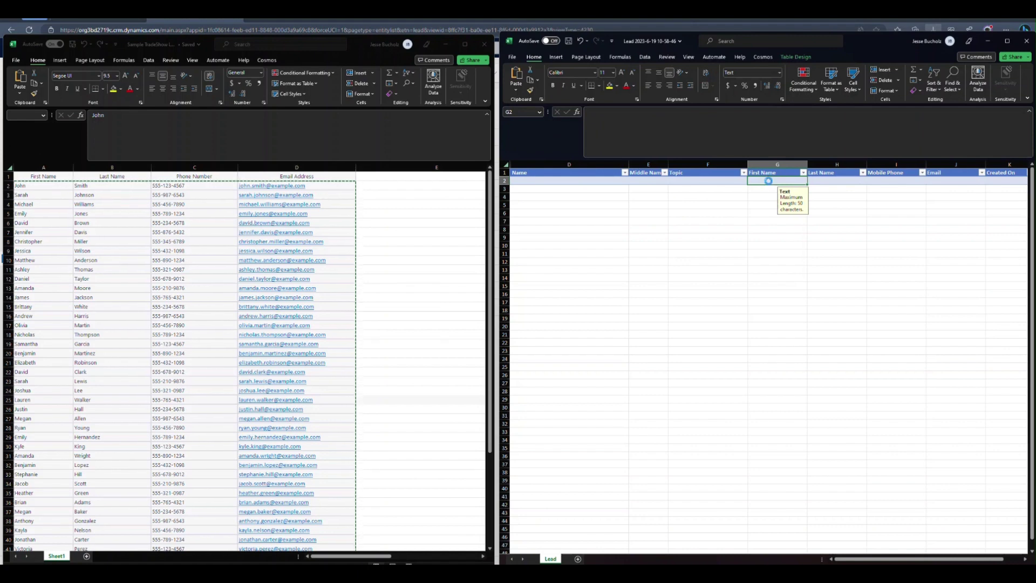
key(ctrl+v)
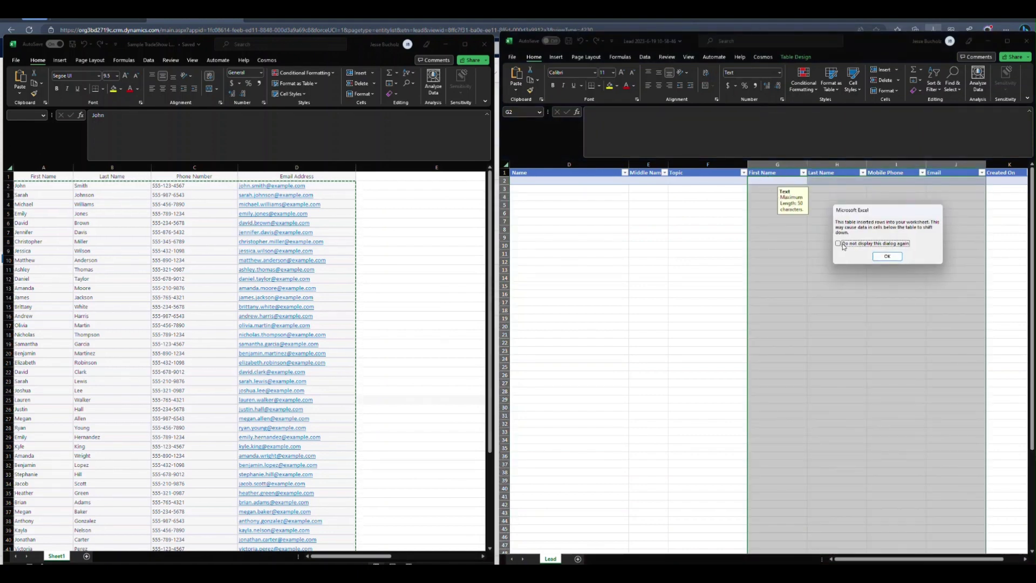
click(887, 256)
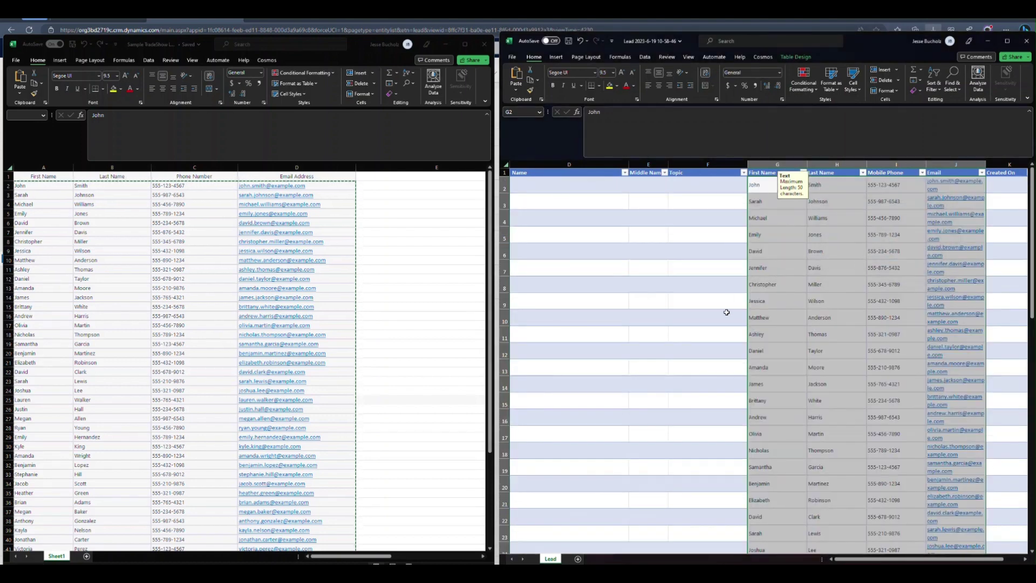
scroll(731, 321, down, 3)
scroll(769, 387, down, 7)
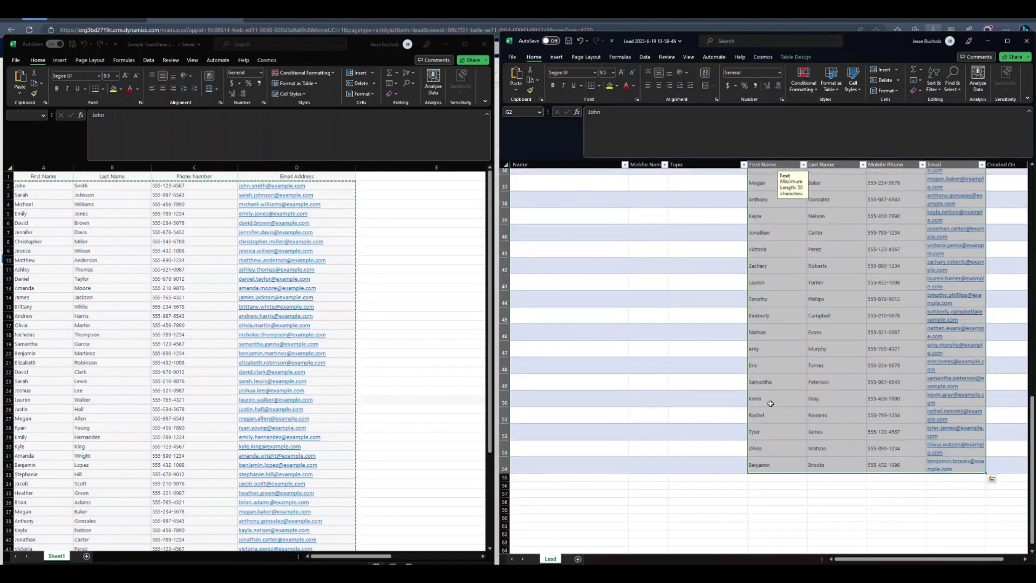
click(764, 494)
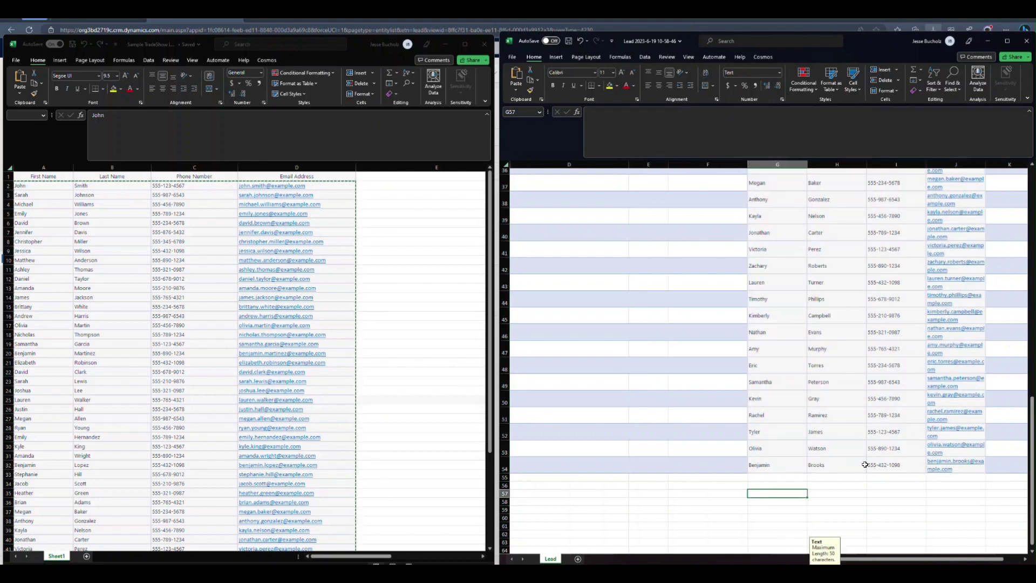
scroll(862, 468, up, 6)
scroll(845, 437, up, 5)
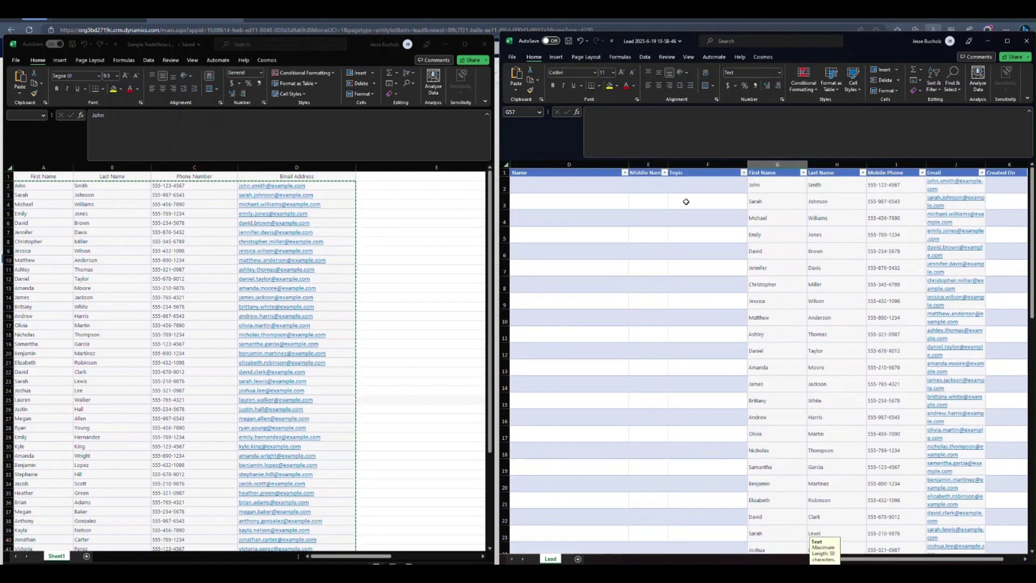
Enter 'Trade Show' in F2 and fill it down the Topic column to row 54.
click(699, 187)
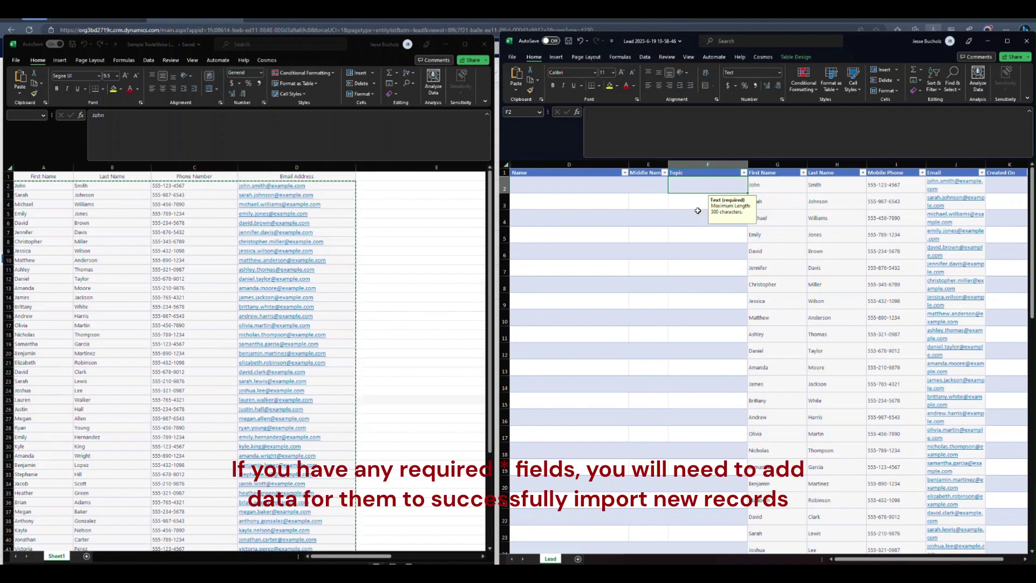
text(Trade Show)
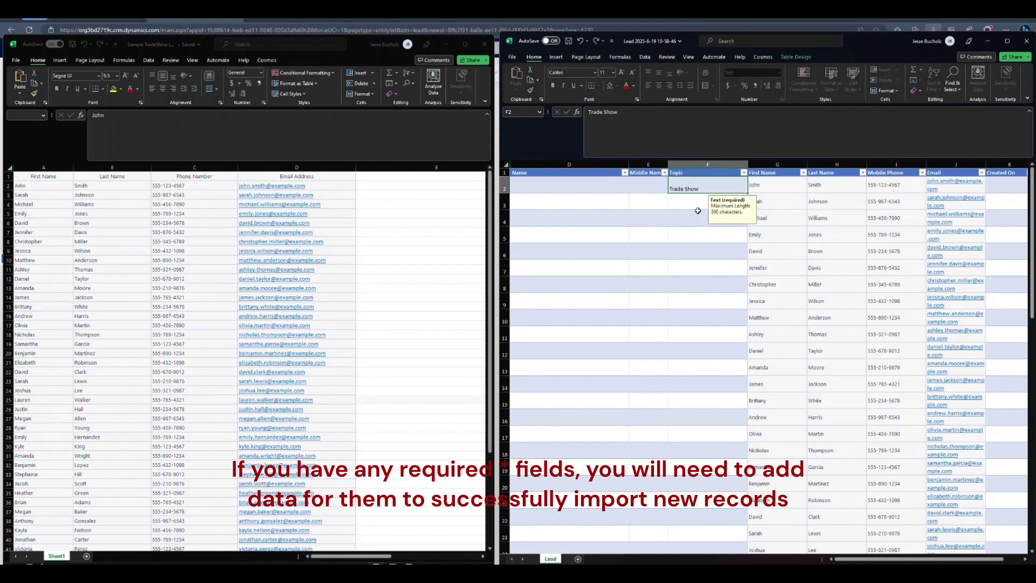
key(Return)
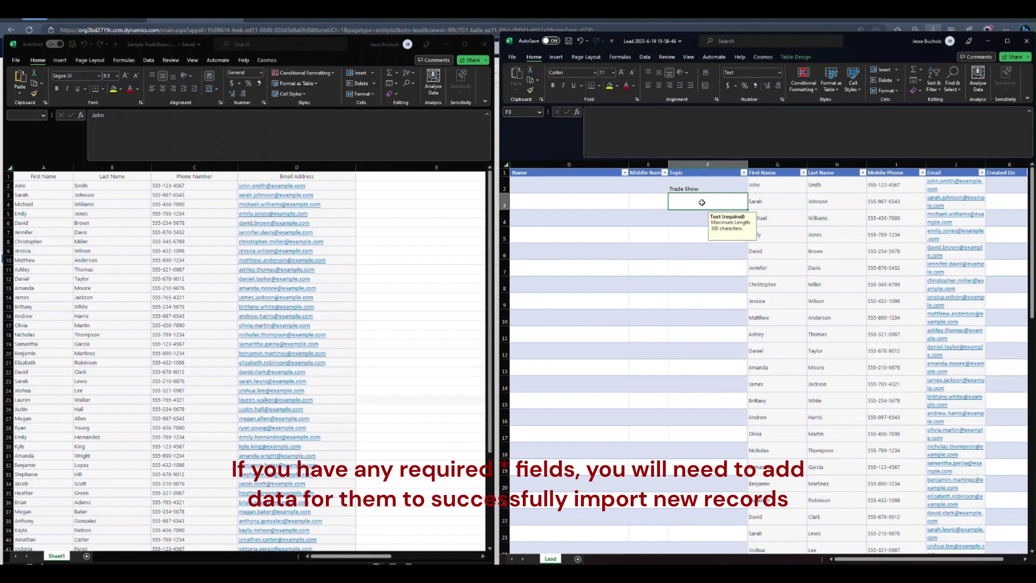
click(710, 187)
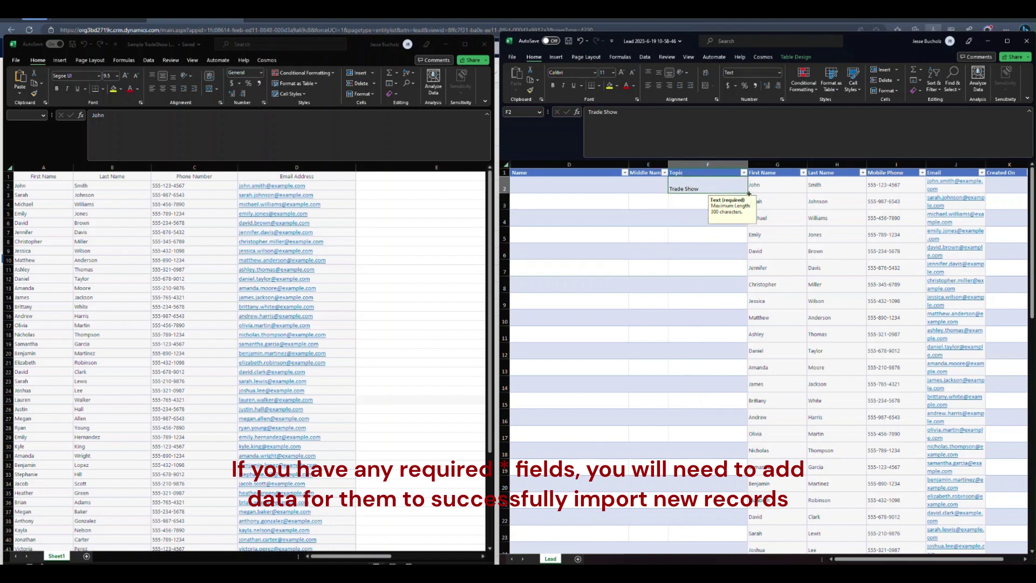
drag(748, 193, 741, 531)
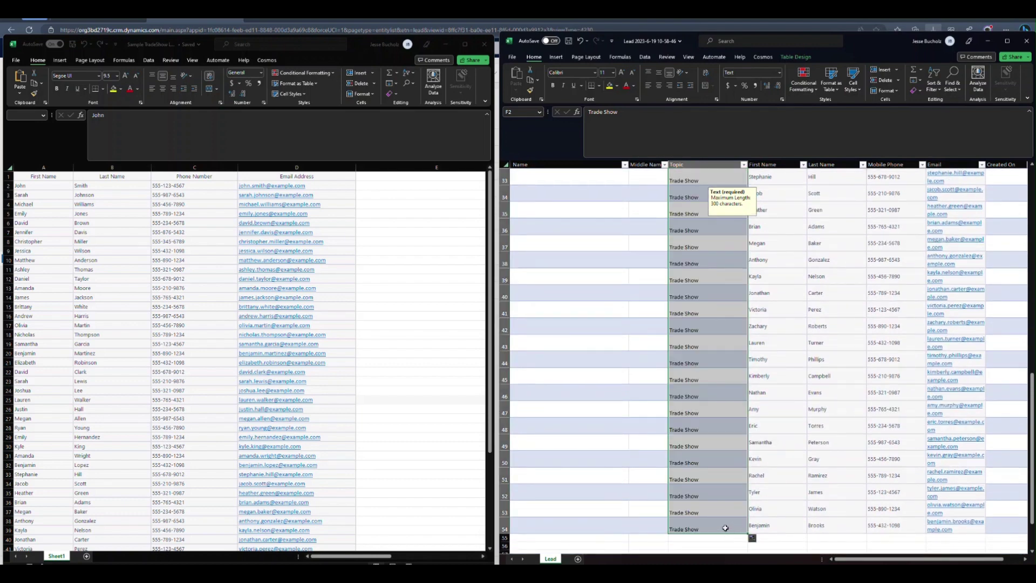
scroll(724, 528, up, 11)
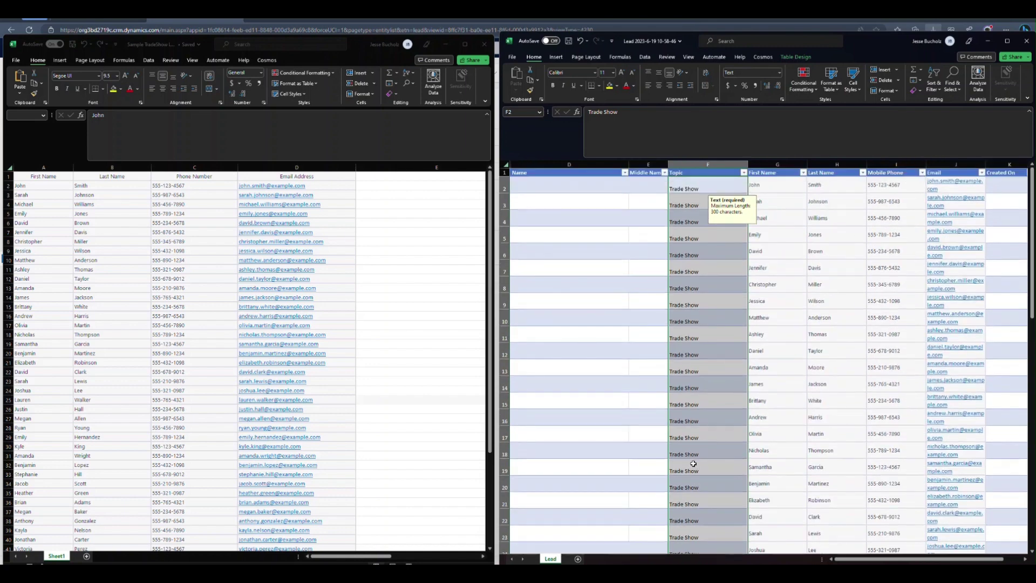
click(708, 190)
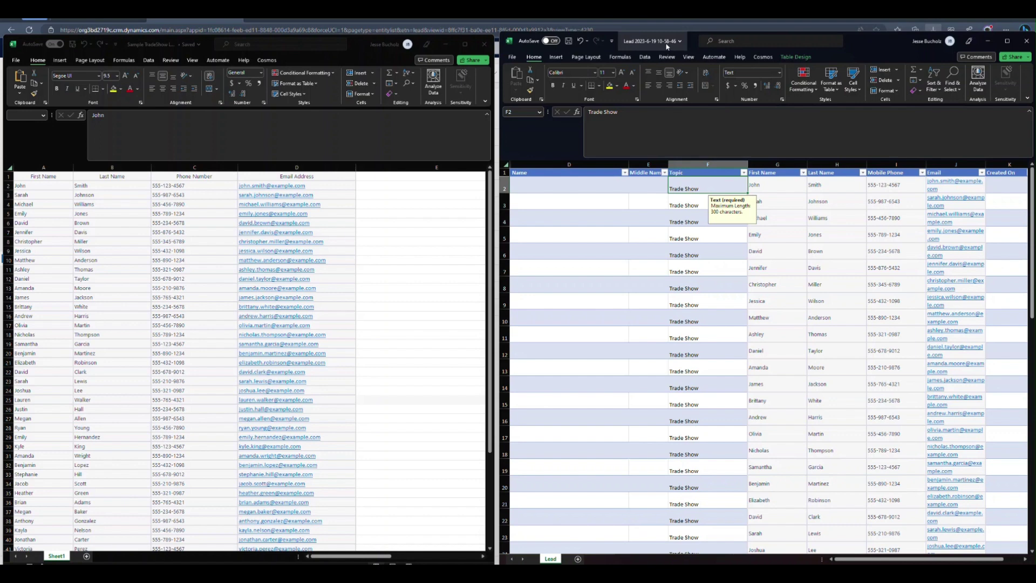
Save the filled Lead workbook to this PC, then close it and the trade show workbook.
click(569, 44)
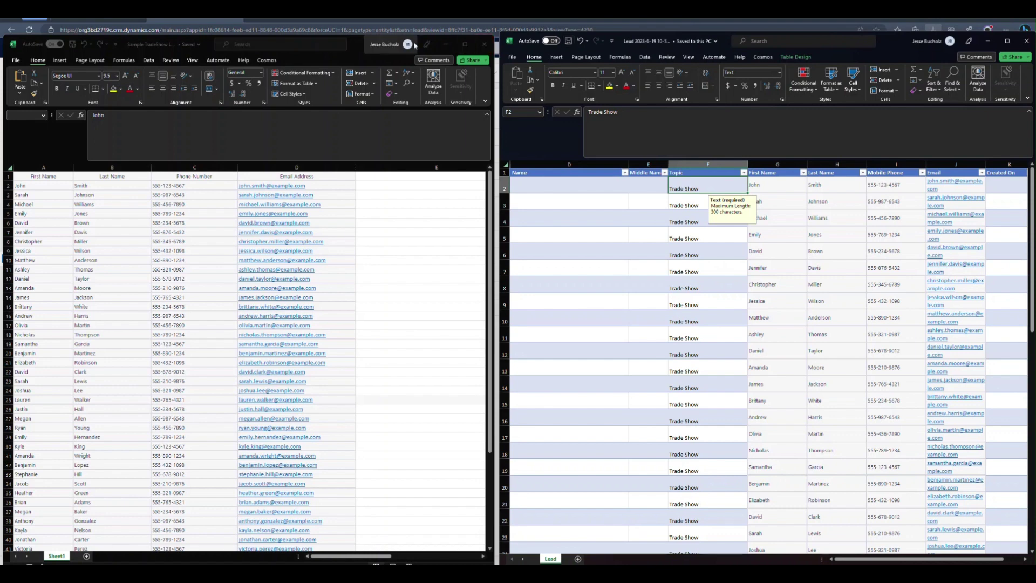
click(486, 46)
drag(893, 44, 635, 48)
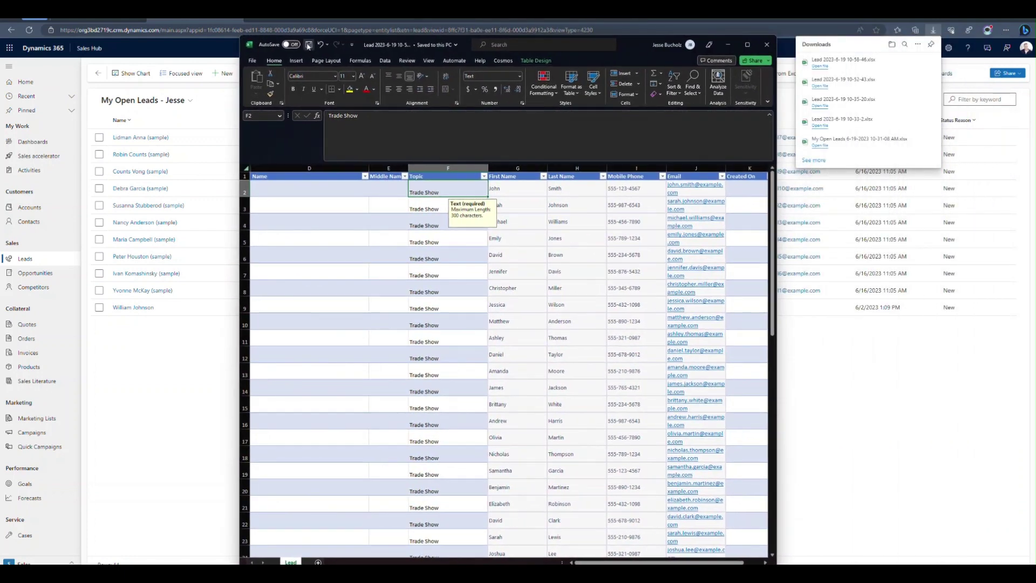
click(767, 47)
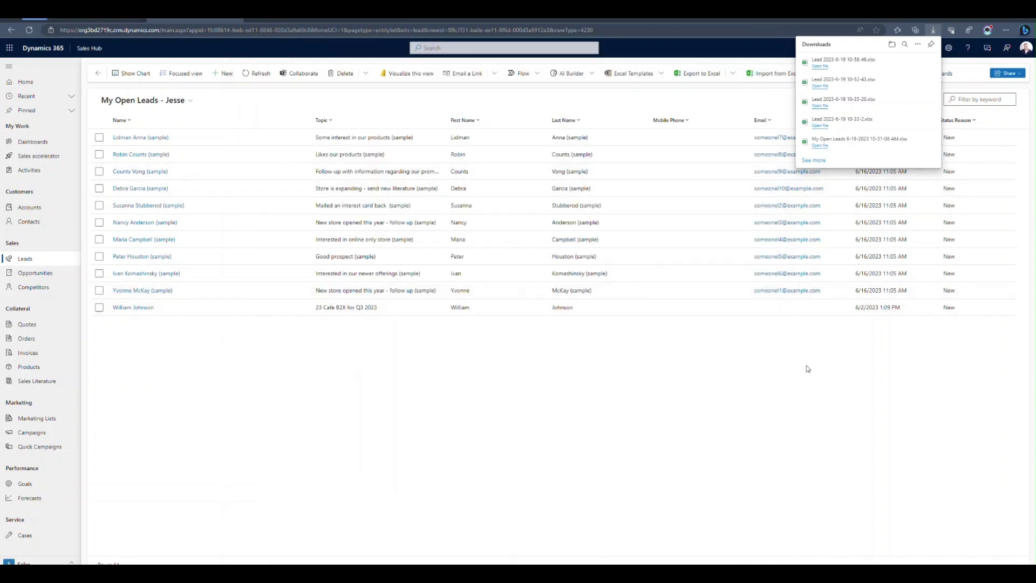
click(803, 364)
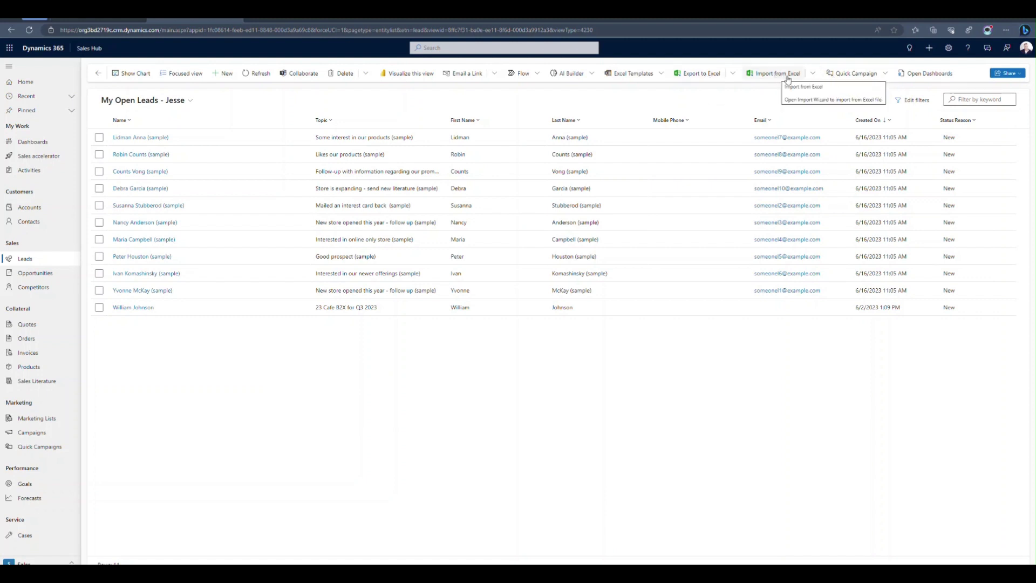
click(786, 79)
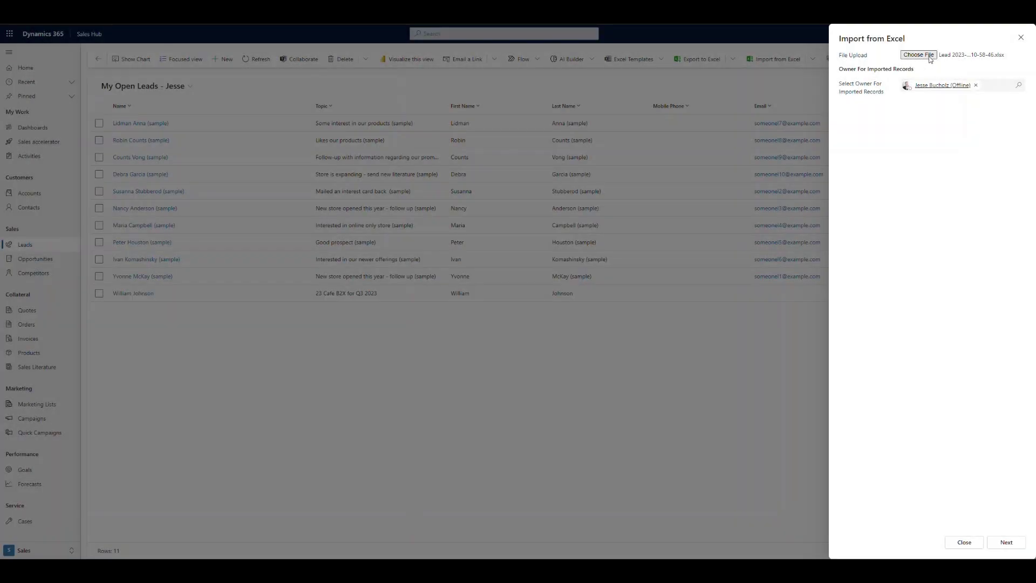
click(1007, 543)
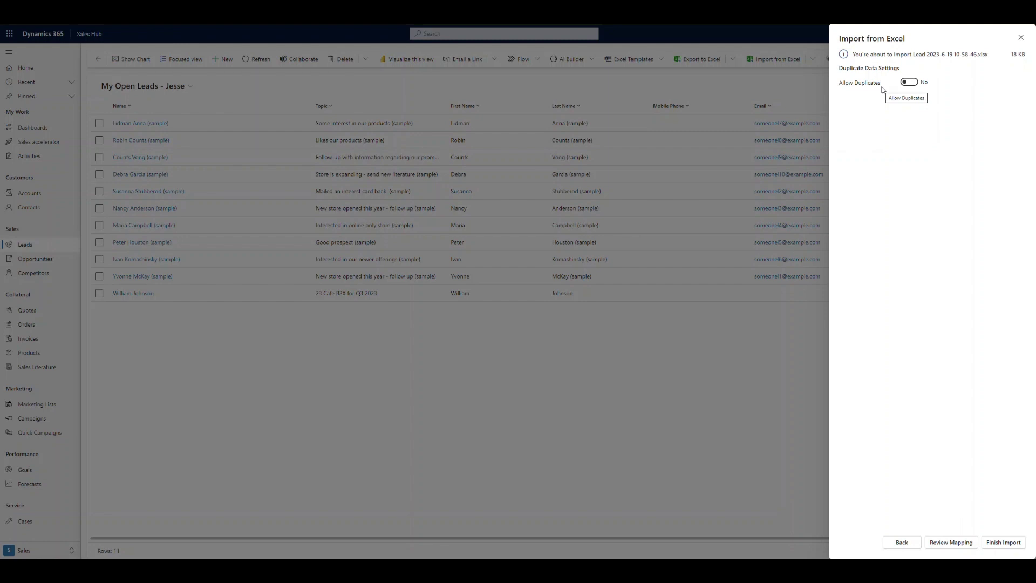
click(911, 84)
click(910, 84)
click(945, 543)
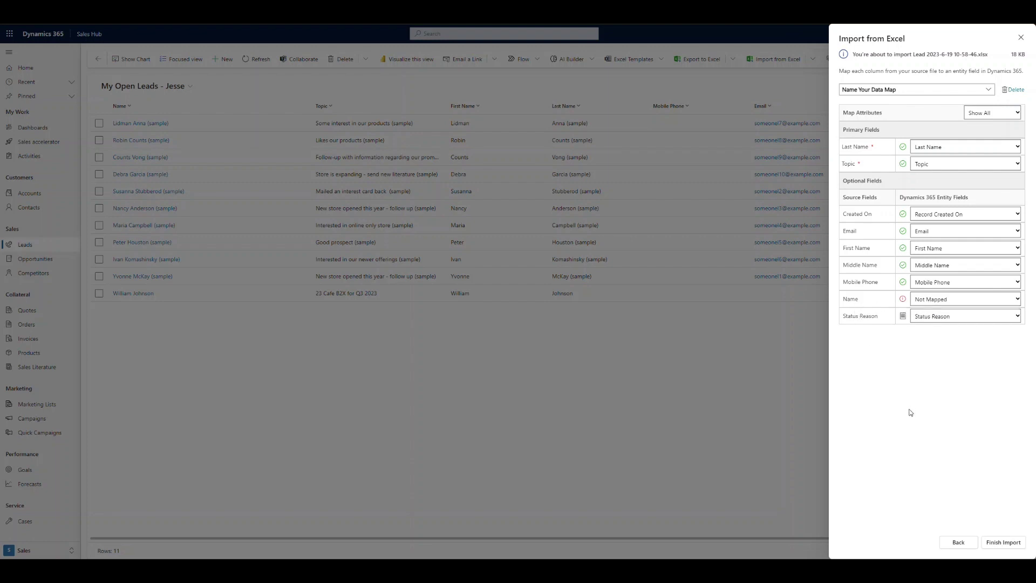
click(1004, 543)
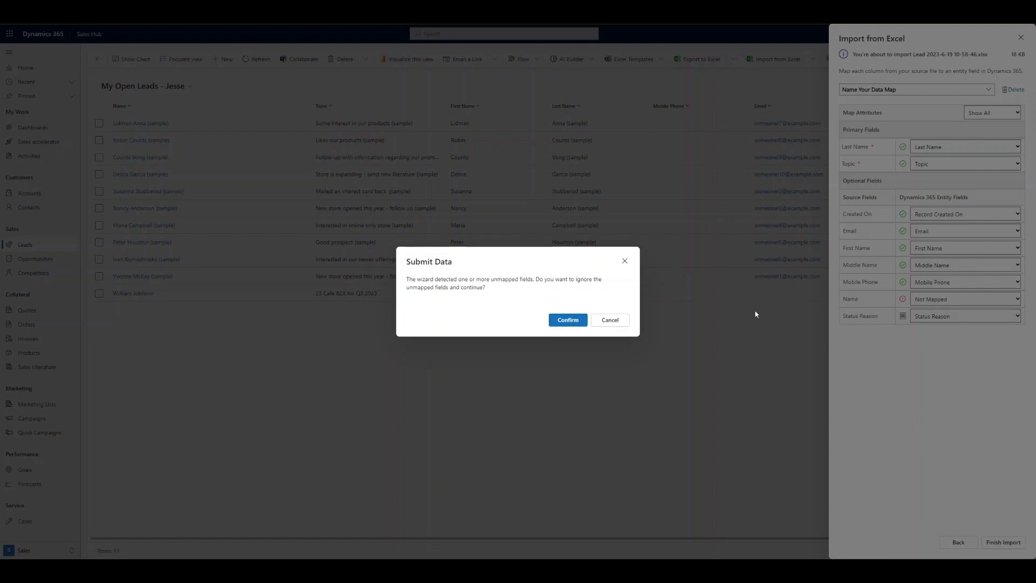
click(573, 321)
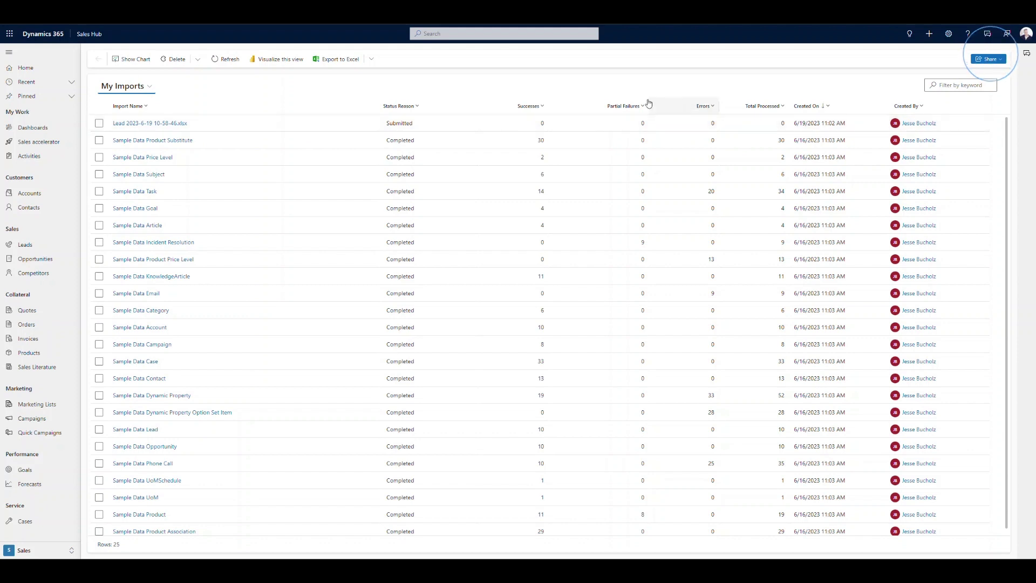
Refresh My Imports twice until the lead import shows Transforming with 53 records processed.
click(225, 64)
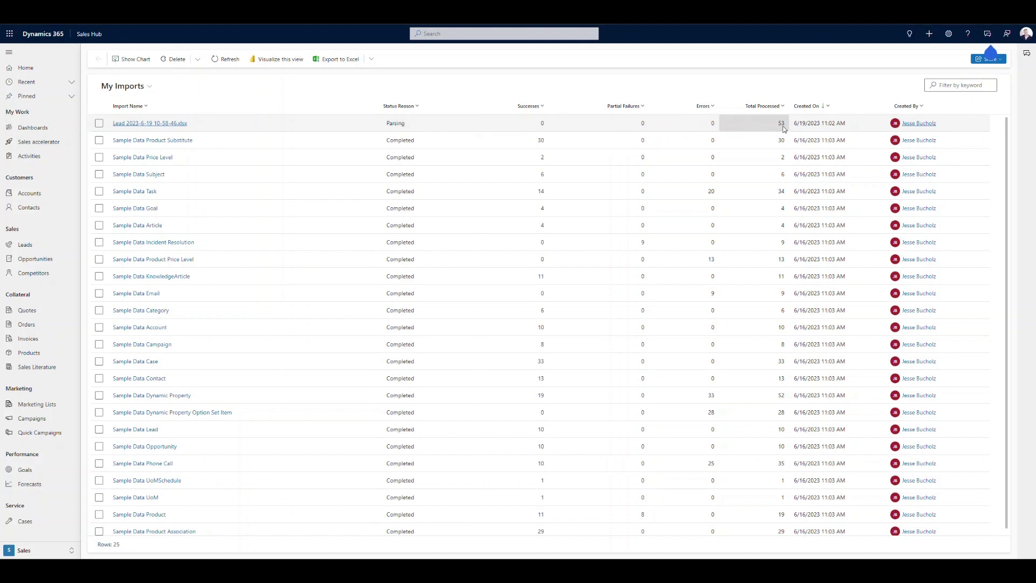
click(226, 62)
click(226, 60)
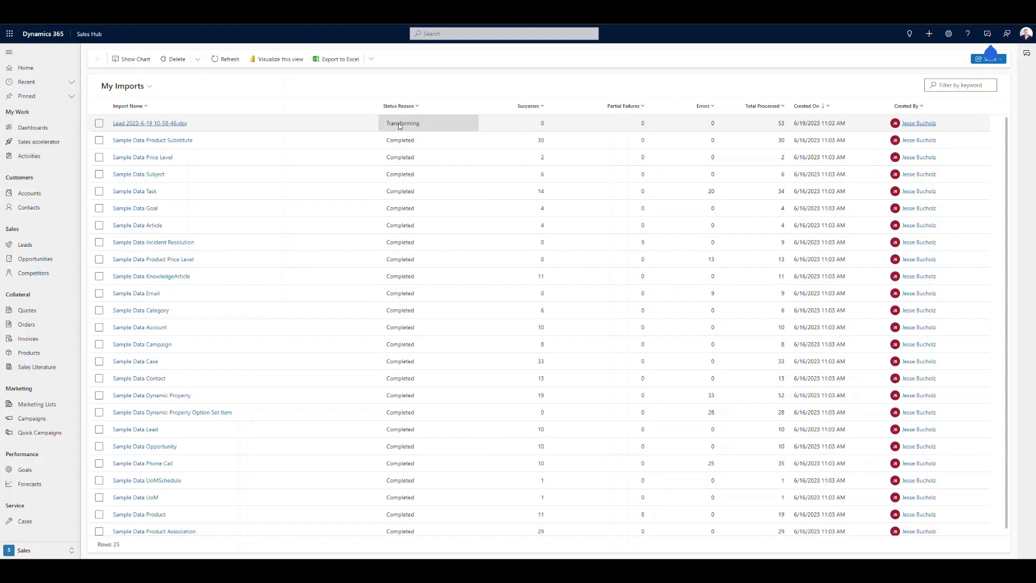
click(225, 60)
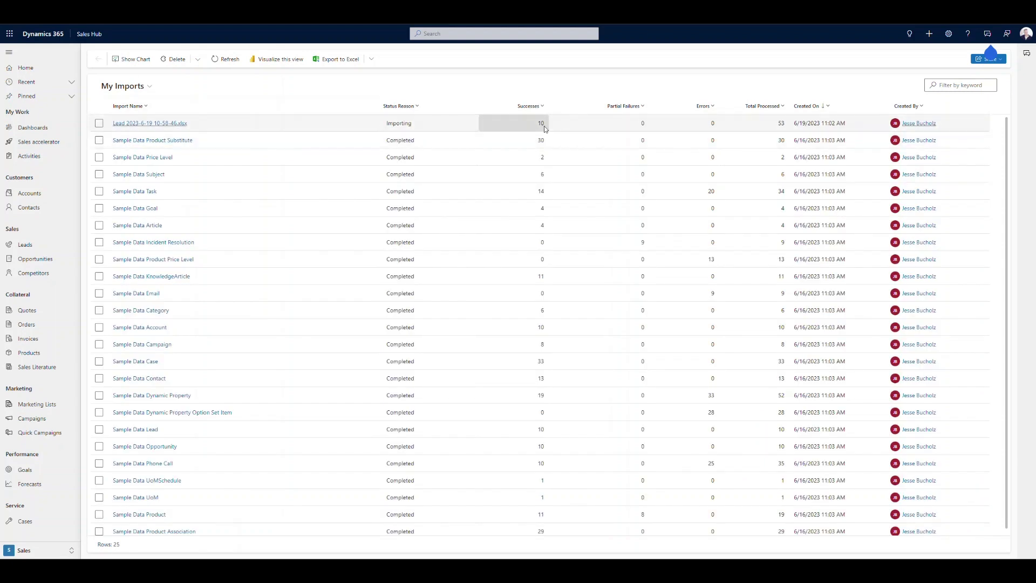
click(226, 61)
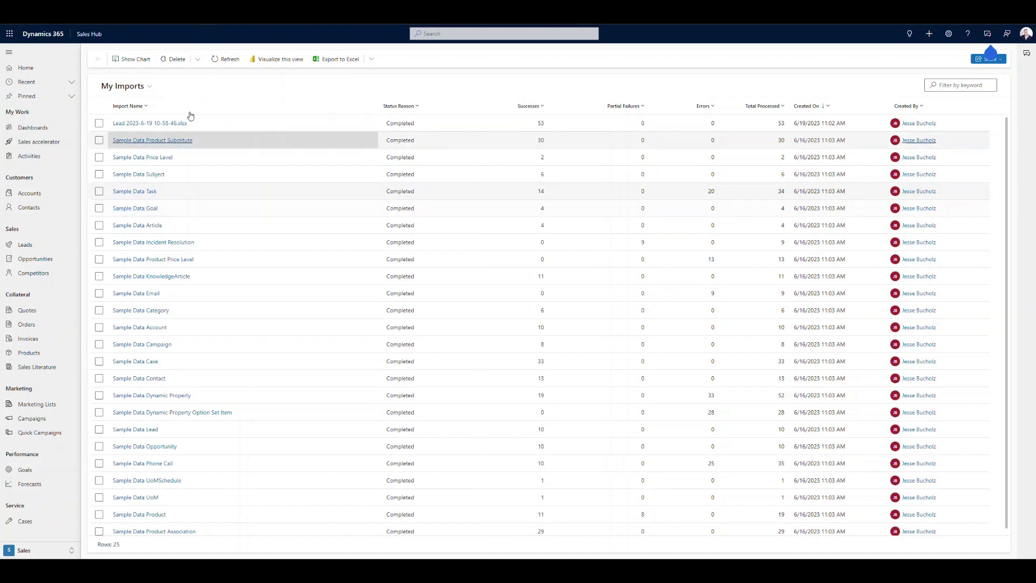
Go to Leads in the sitemap to view My Open Leads, now 64 rows.
click(29, 247)
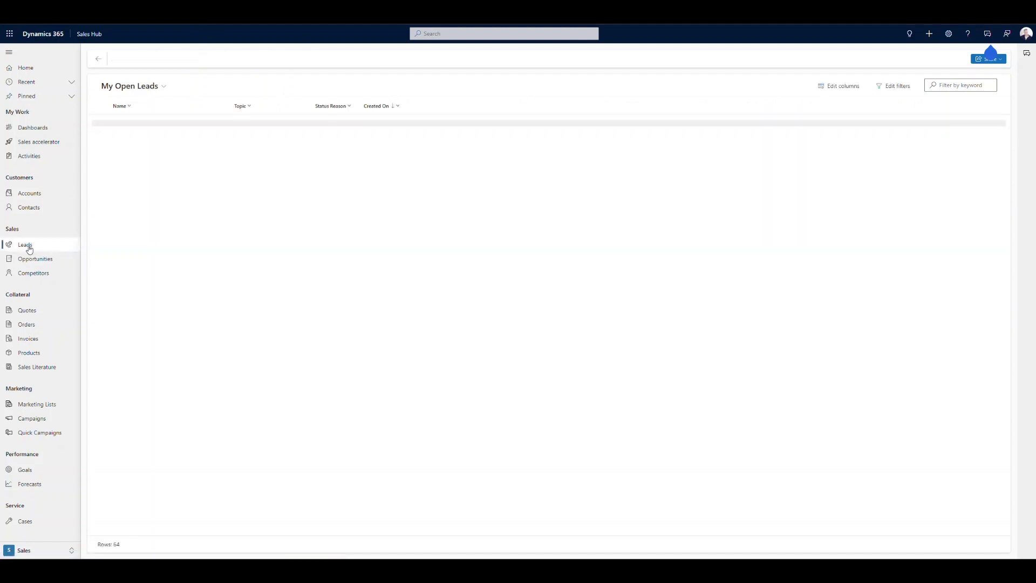